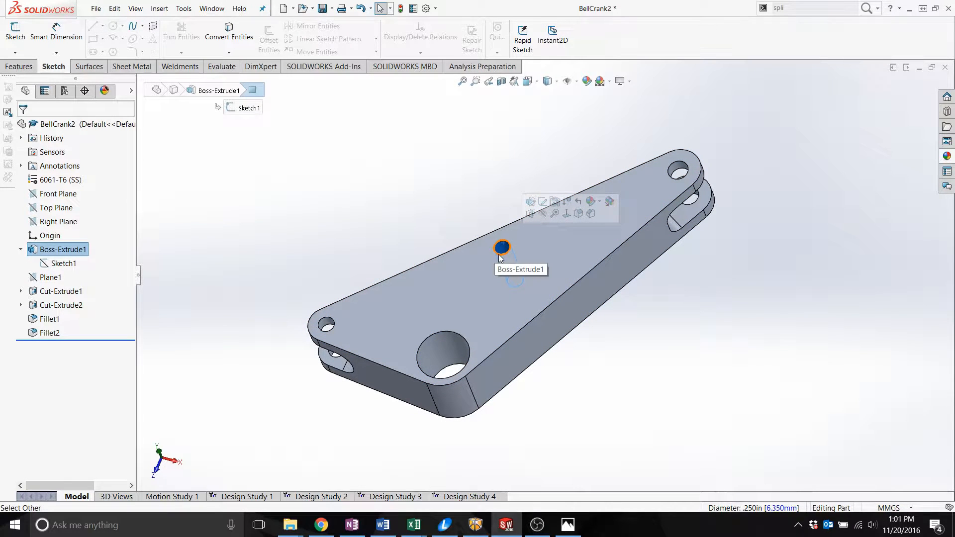
Step: Start a sketch on the bell crank's large flat top face and view that face straight on
click(637, 325)
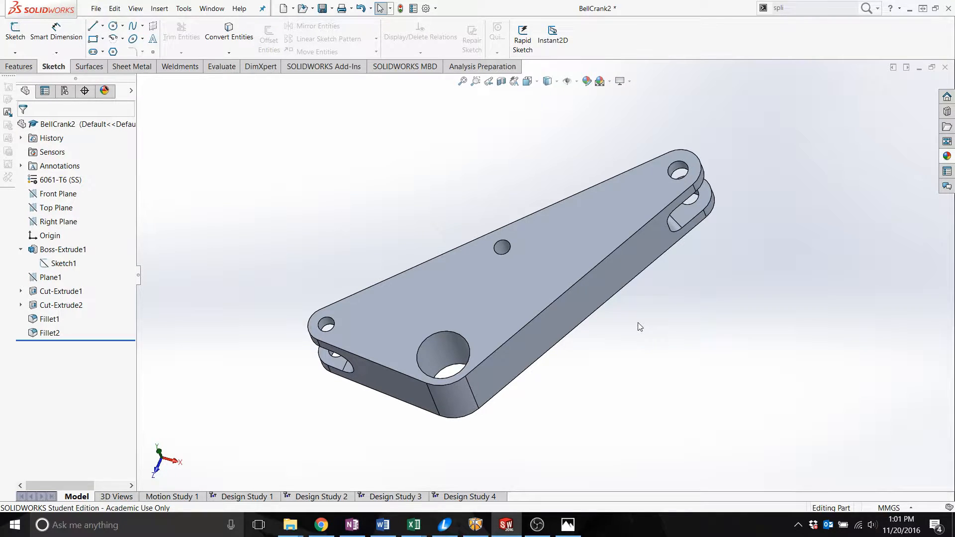
click(538, 249)
click(20, 37)
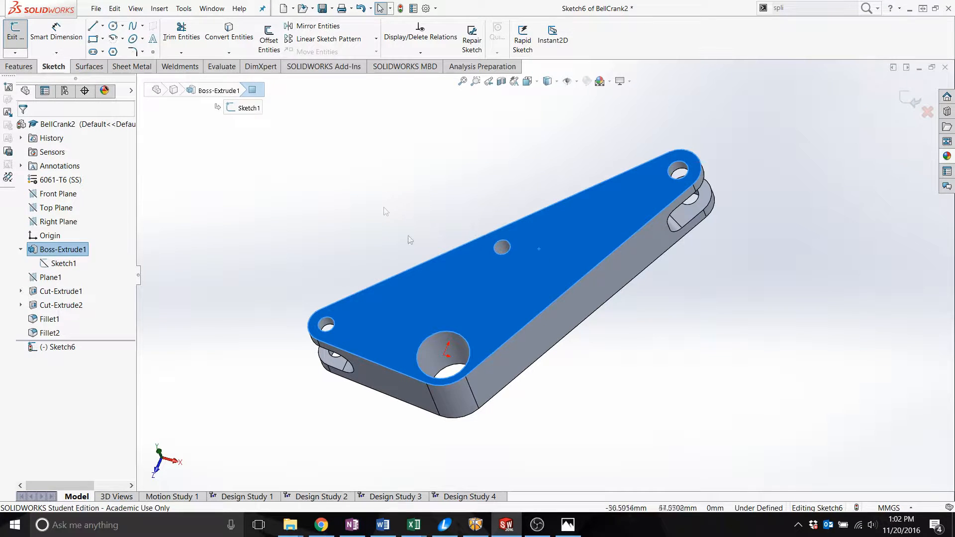
key(space)
click(455, 264)
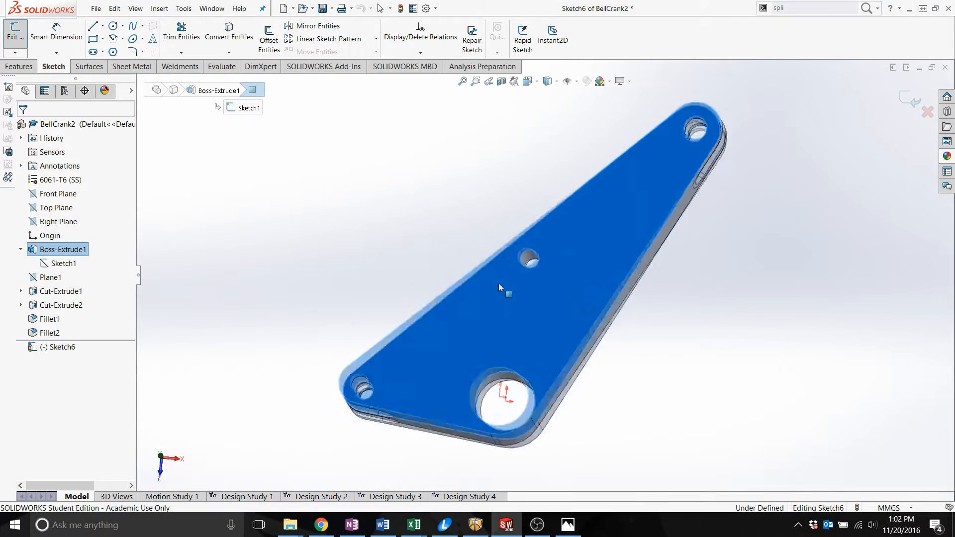
Step: Sketch concentric circles around the short-arm hole, about 5.5 mm radius, and the large pivot hole, about 12.8 mm radius
key(s)
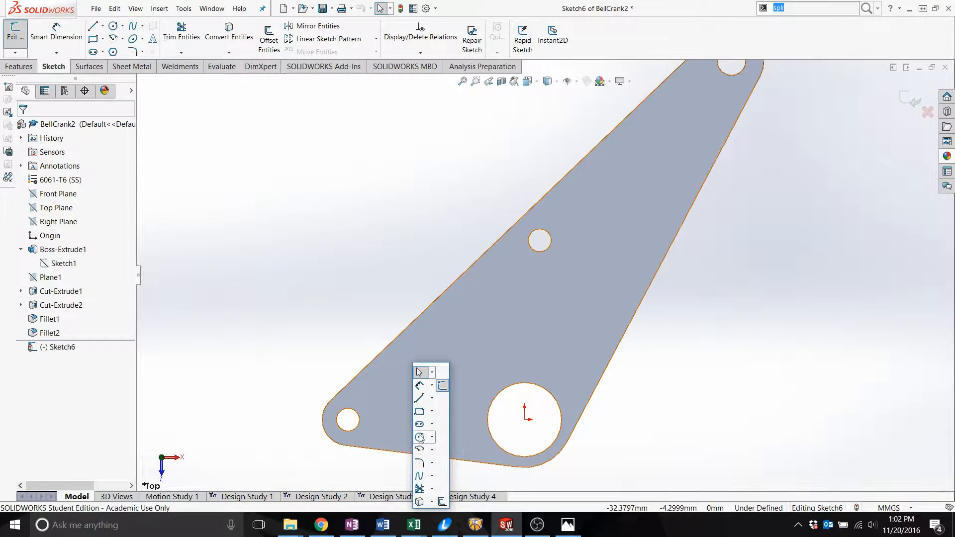
click(419, 436)
click(348, 419)
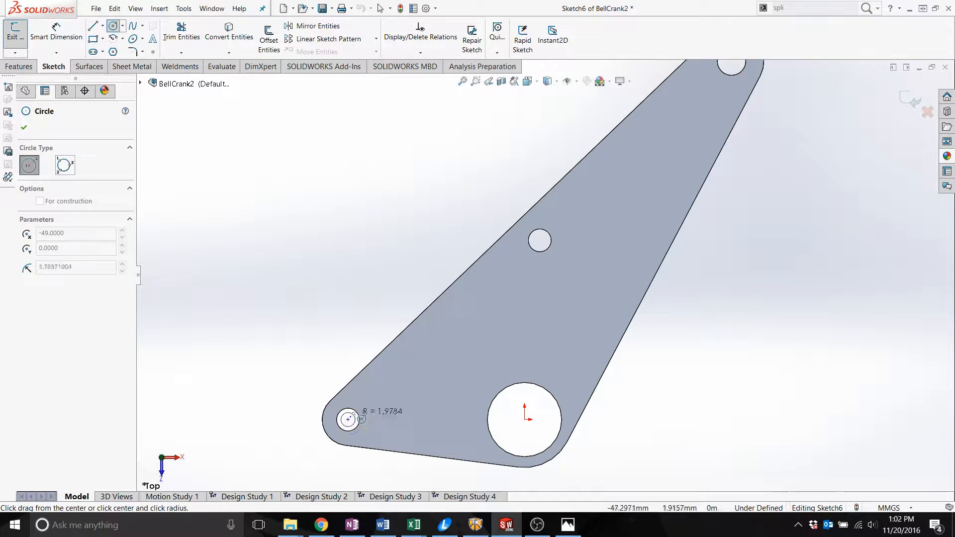
click(367, 419)
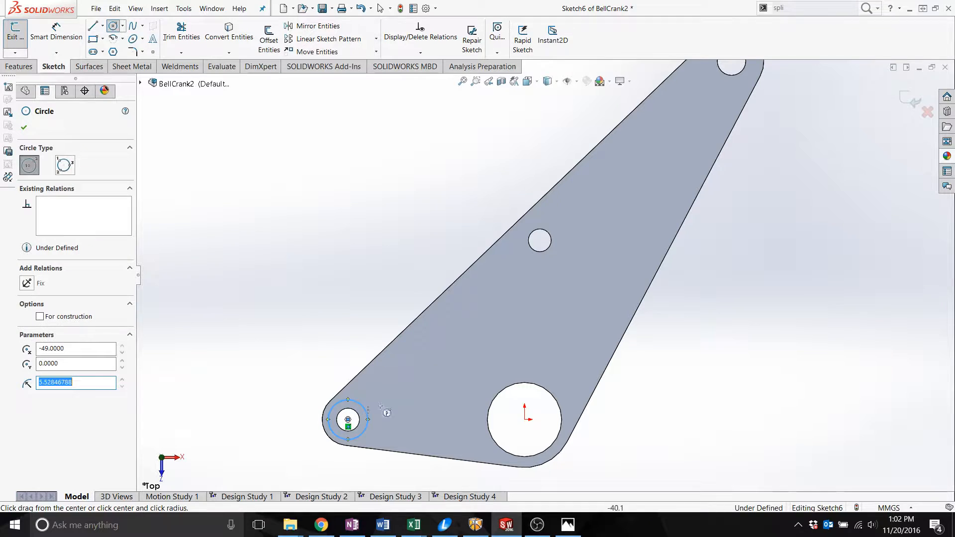
click(524, 420)
click(512, 377)
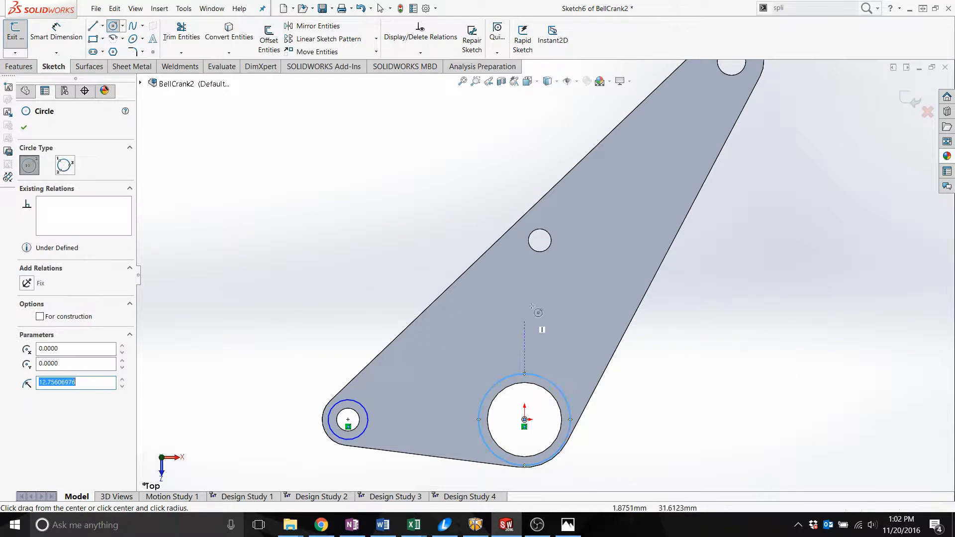
Step: Sketch concentric circles around the middle hole, about 5.2 mm radius, and the hole at the long arm's tip
click(540, 240)
click(552, 225)
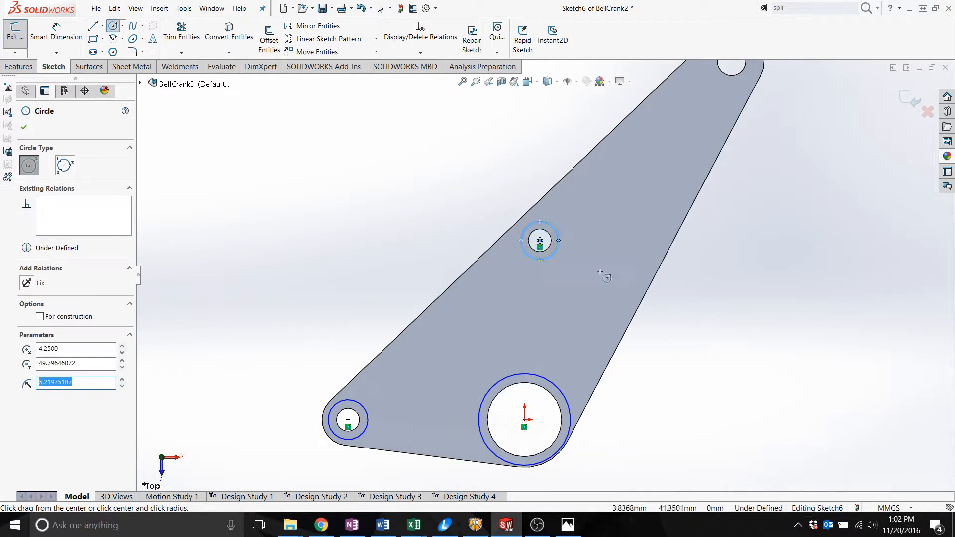
scroll(608, 271, up, 4)
scroll(625, 160, down, 3)
click(627, 198)
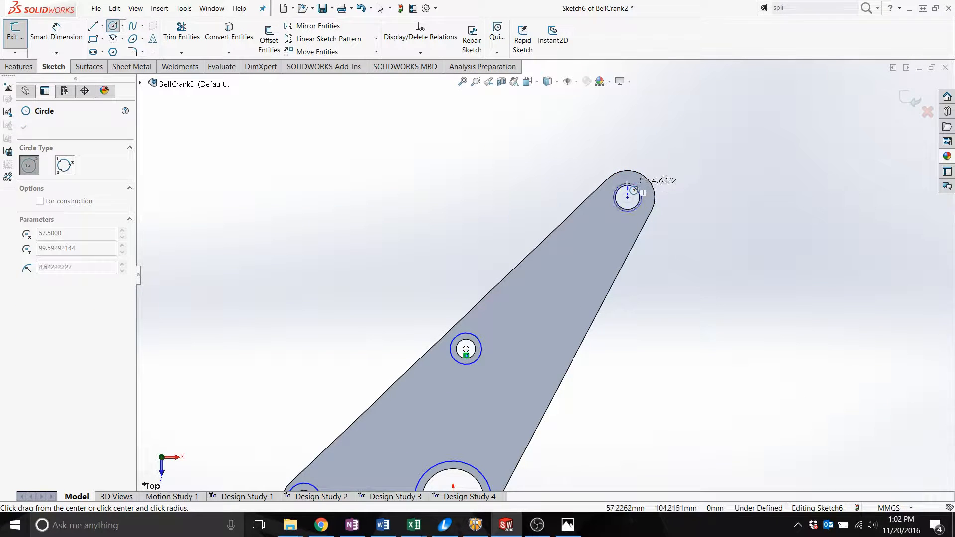
click(642, 183)
key(Escape)
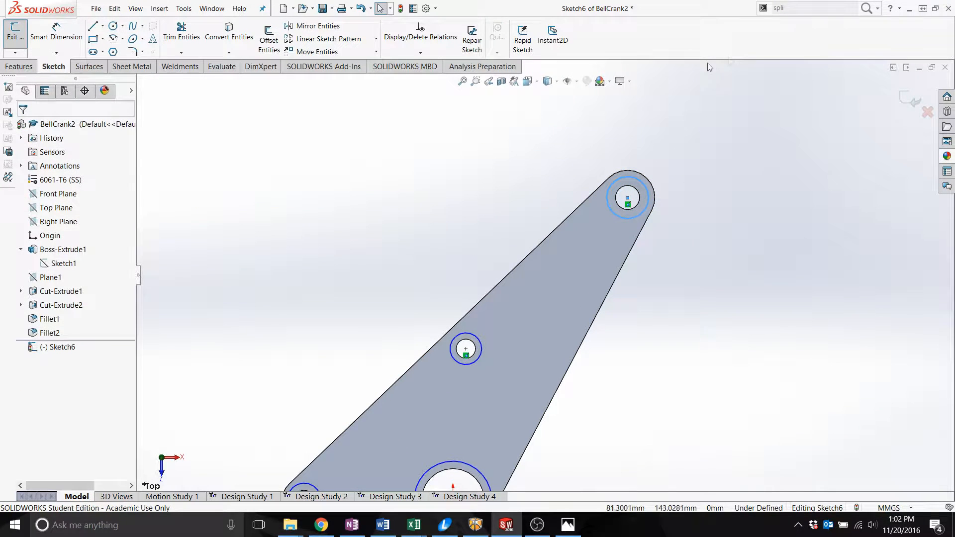
Step: Split the bell crank into separate bodies using the circle sketch, with Consume cut bodies turned off
click(794, 6)
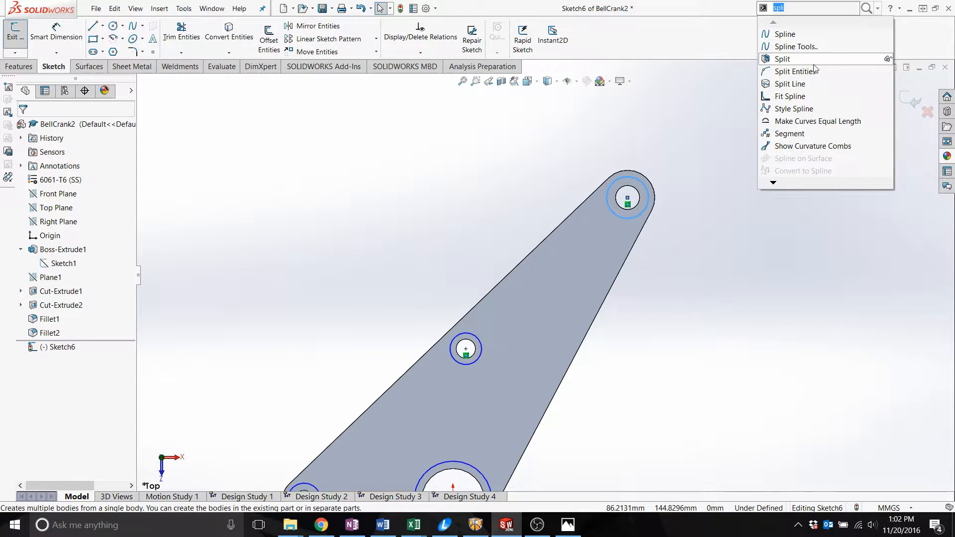
click(792, 60)
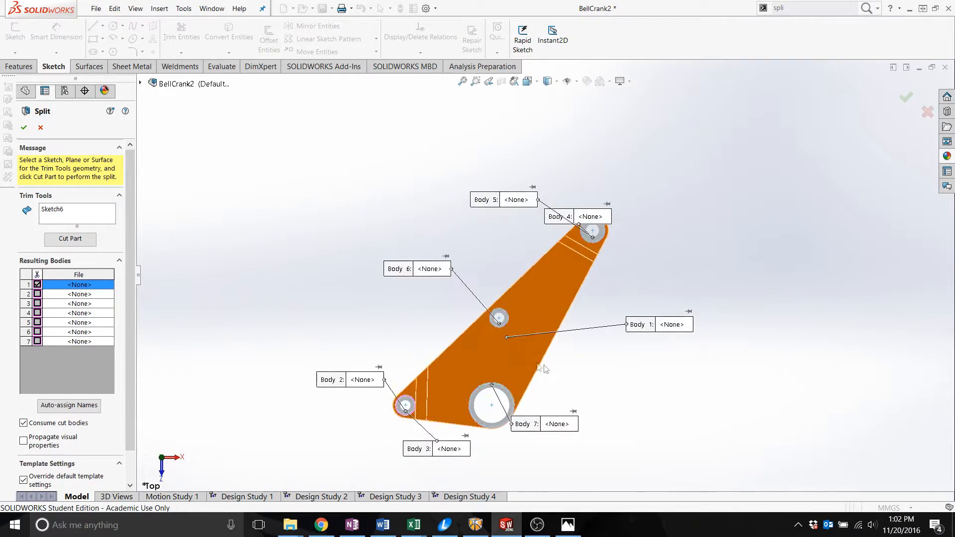
click(24, 423)
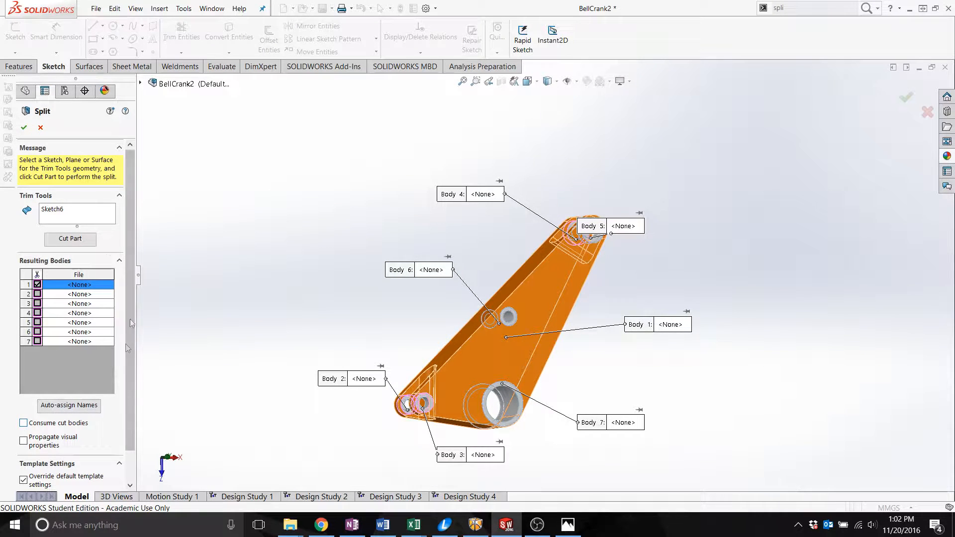
click(23, 127)
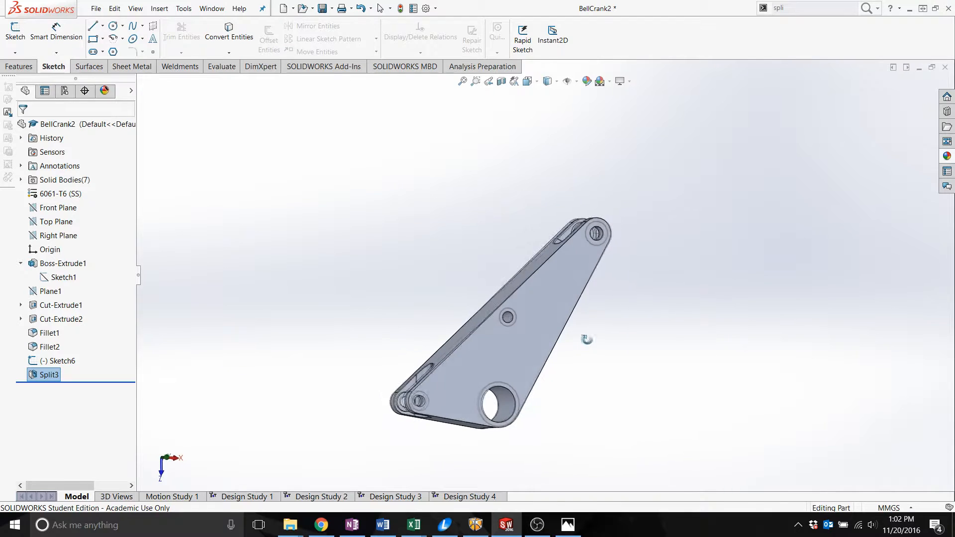
Step: Examine the split ring bodies around the holes and the remaining main body of the bell crank
click(510, 368)
middle_drag(466, 358, 426, 366)
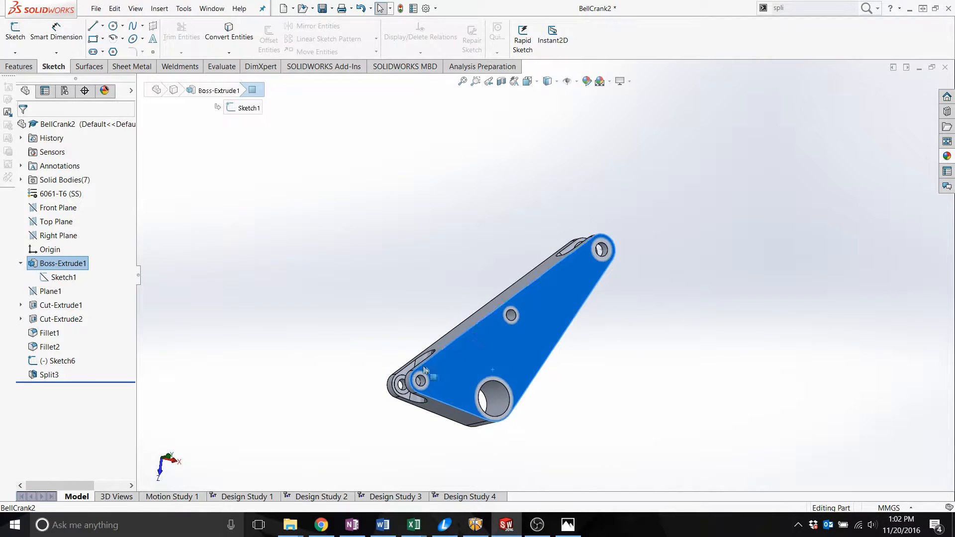
scroll(418, 383, down, 4)
click(437, 379)
click(846, 337)
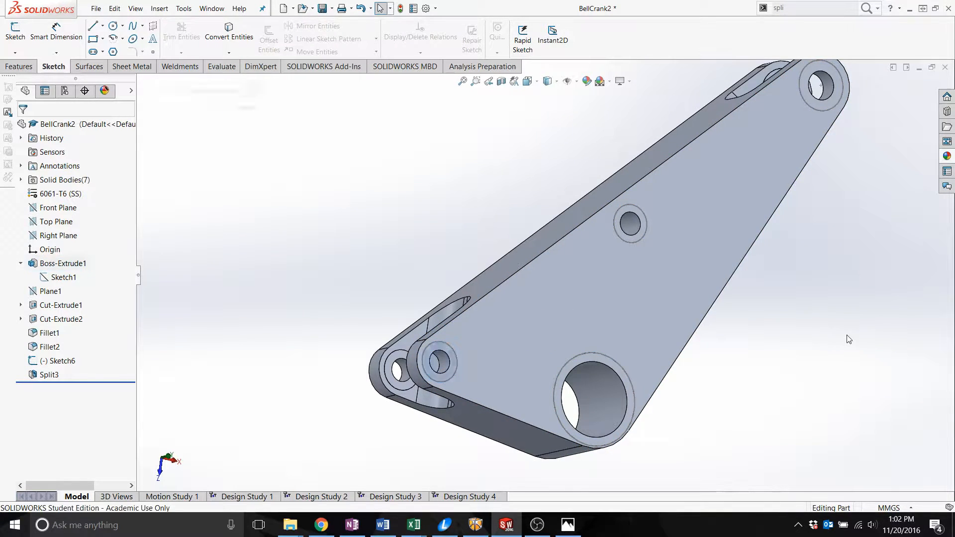
scroll(669, 282, up, 3)
scroll(666, 249, down, 2)
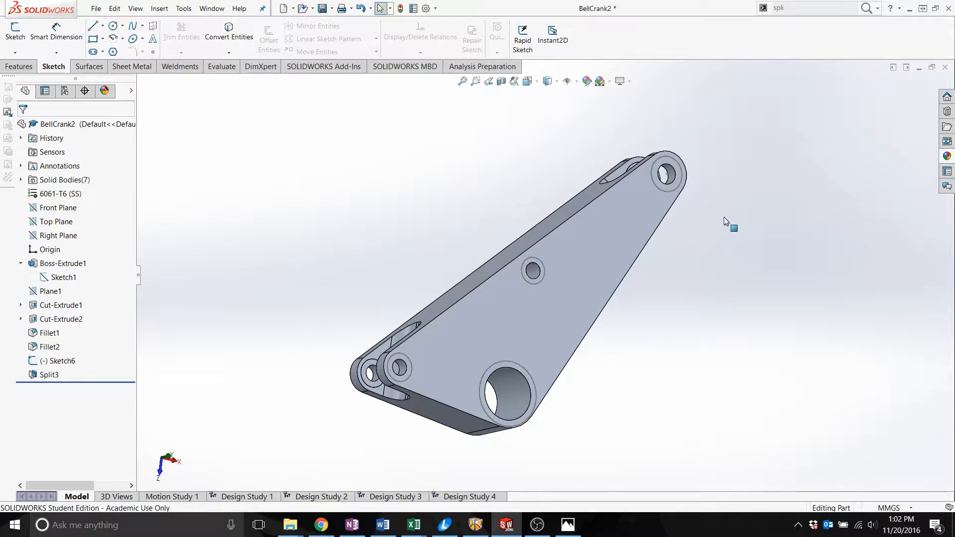
Step: Save the split part as BellCrank2 in the Video folder, replacing the existing file
click(96, 8)
click(127, 124)
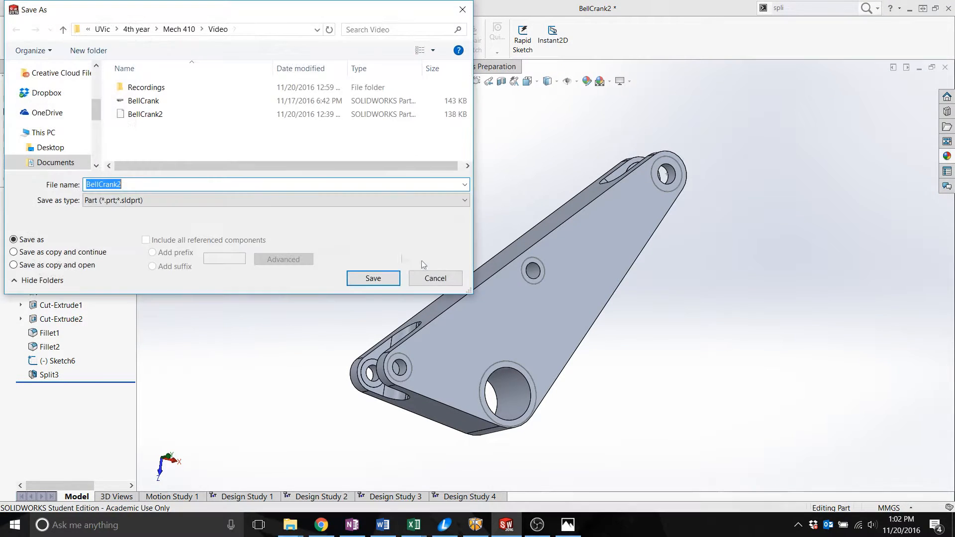
click(354, 282)
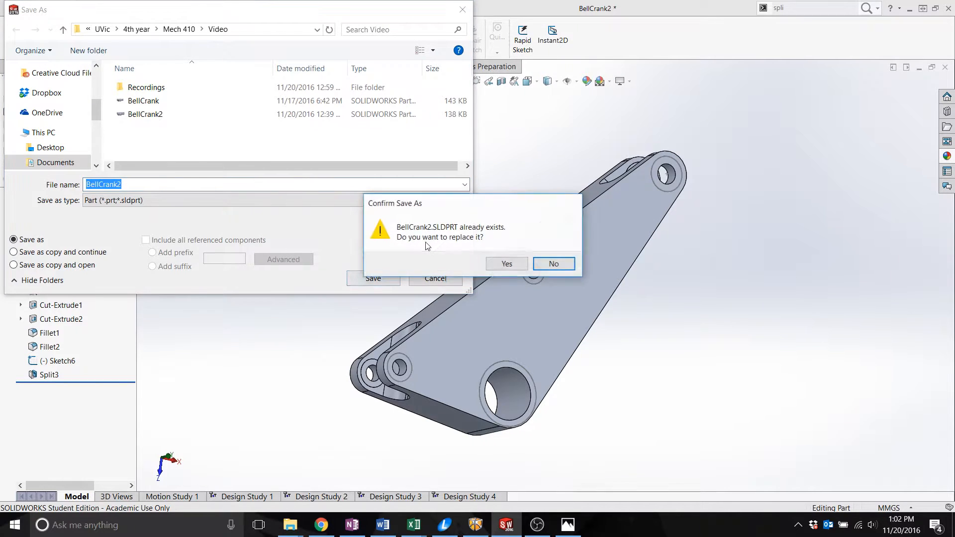
click(506, 263)
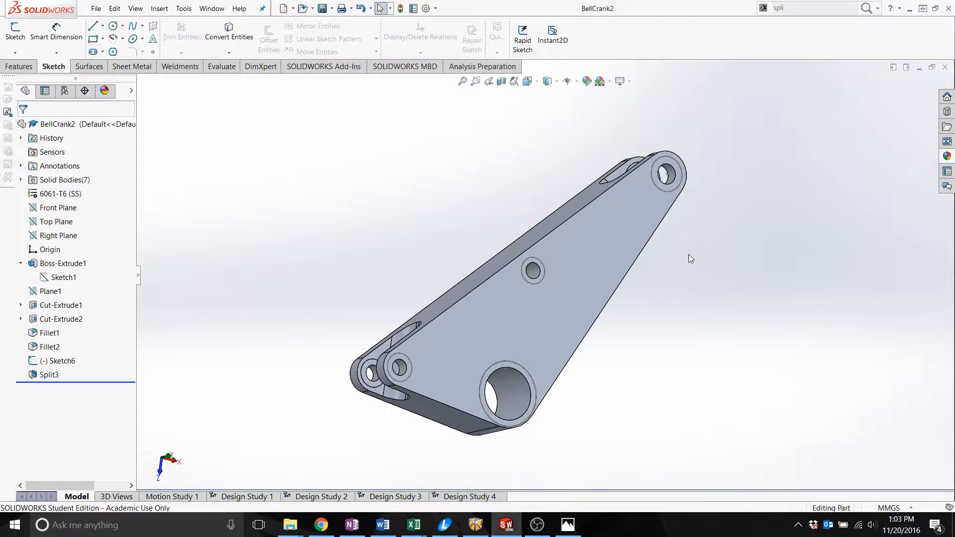
Step: Launch solidThinking Inspire and switch to its empty Model.stmod window
key(super)
text(insp)
key(Return)
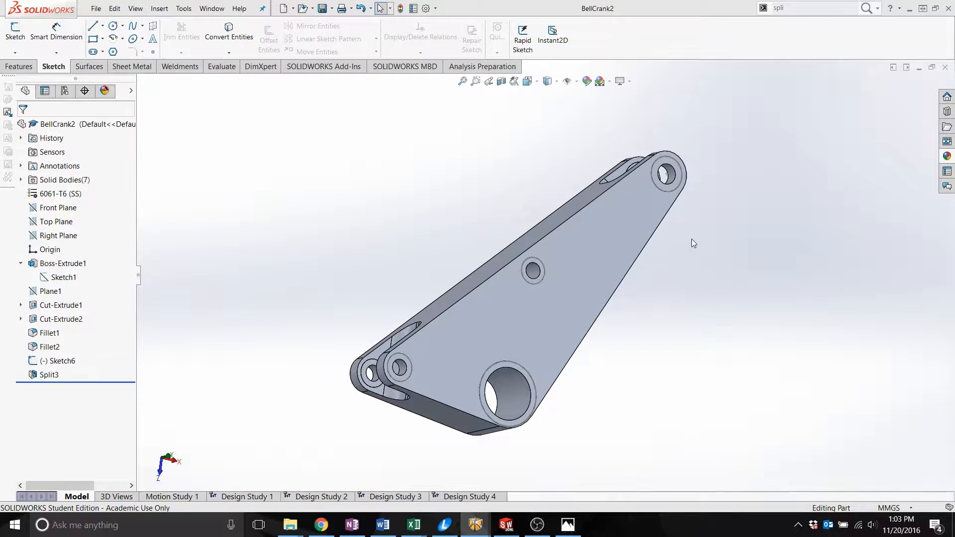
mouse_move(476, 526)
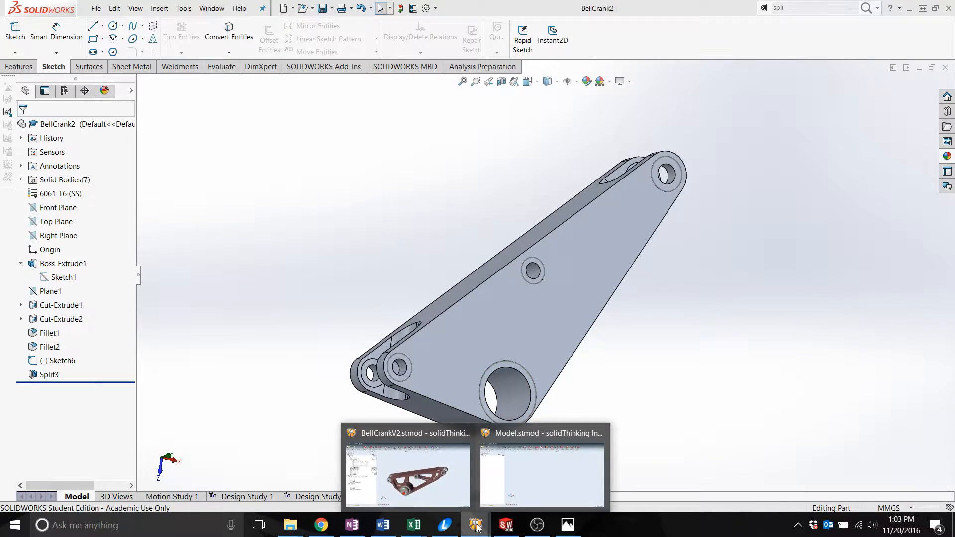
click(499, 496)
Step: Switch to File Explorer and open the Video folder inside Mech 410
click(283, 529)
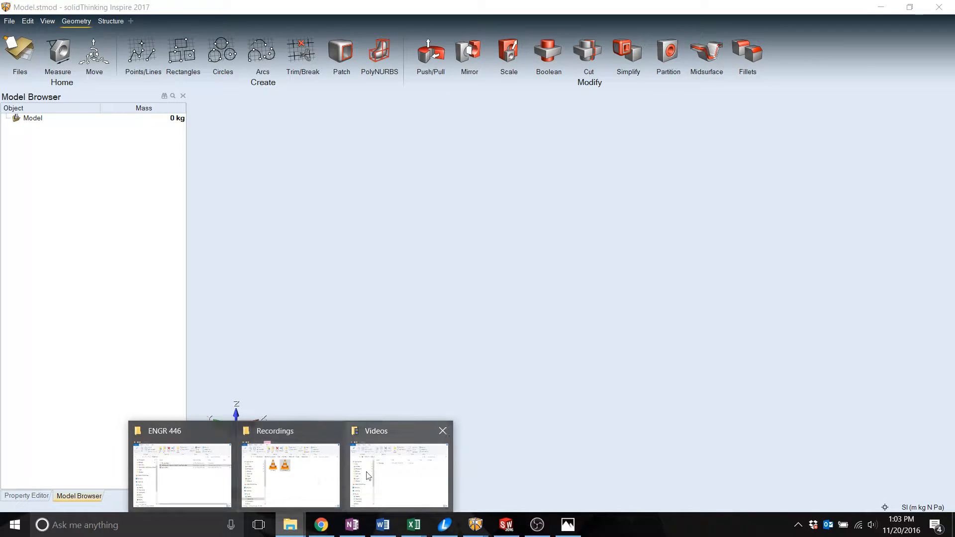
click(189, 473)
click(290, 525)
click(305, 489)
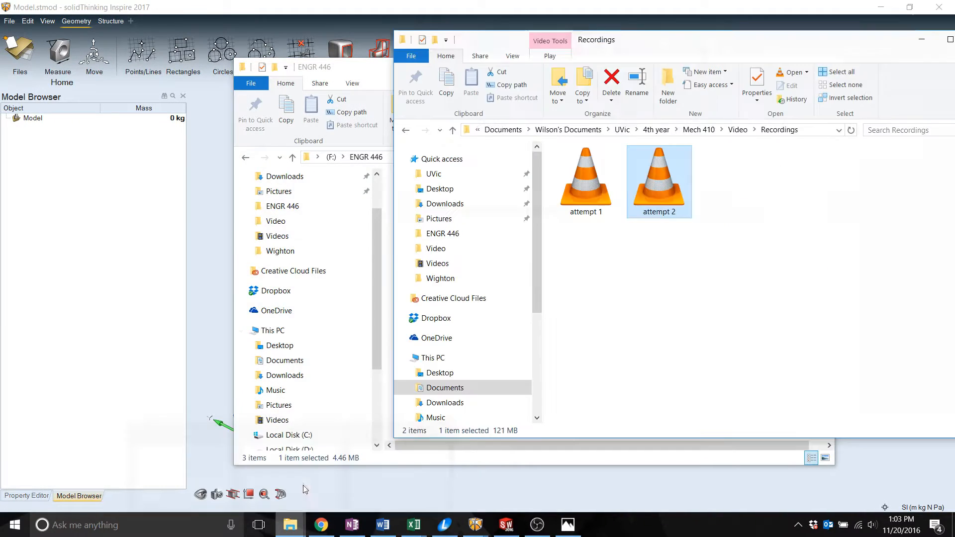
click(735, 131)
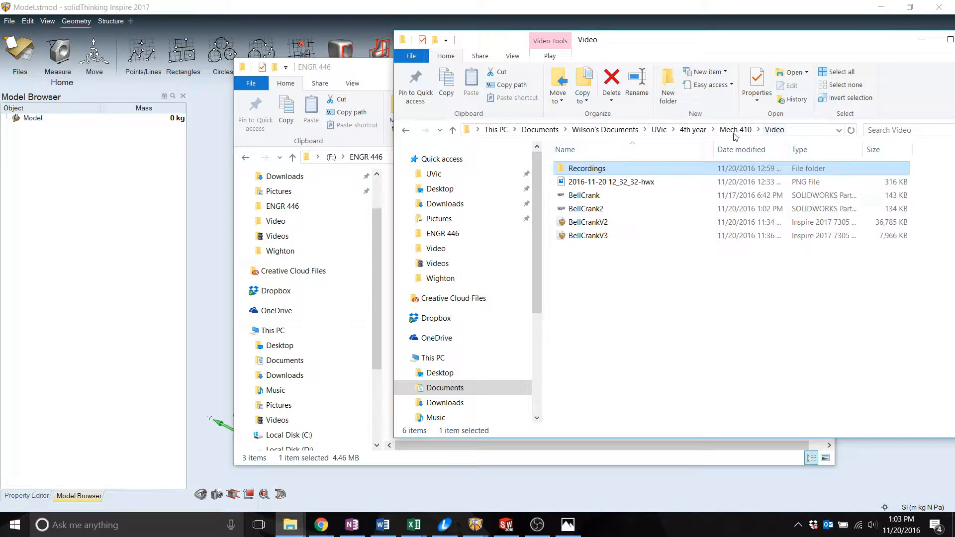
Step: Arrange the folder windows to expose the Inspire model area and import the BellCrank2 part into the empty model
drag(634, 46, 659, 43)
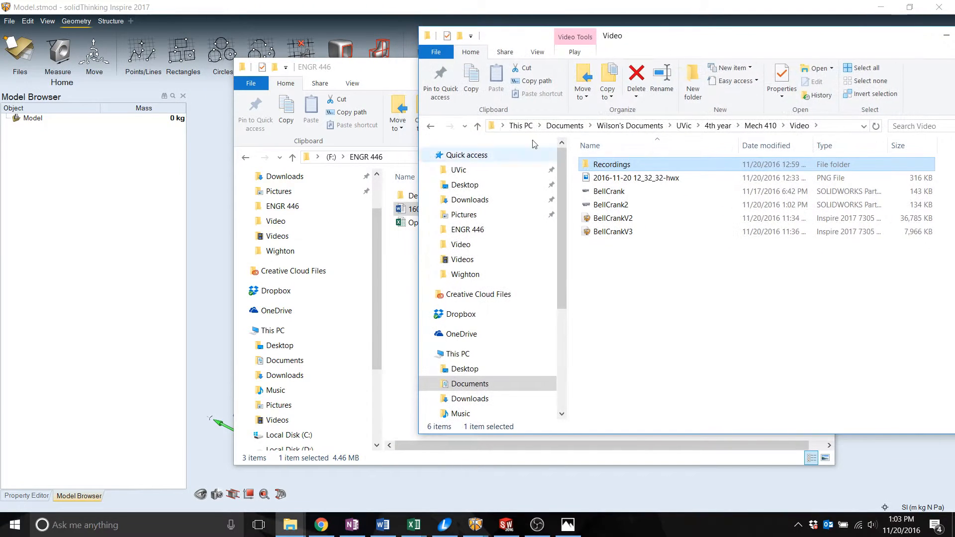
drag(358, 66, 605, 78)
click(677, 38)
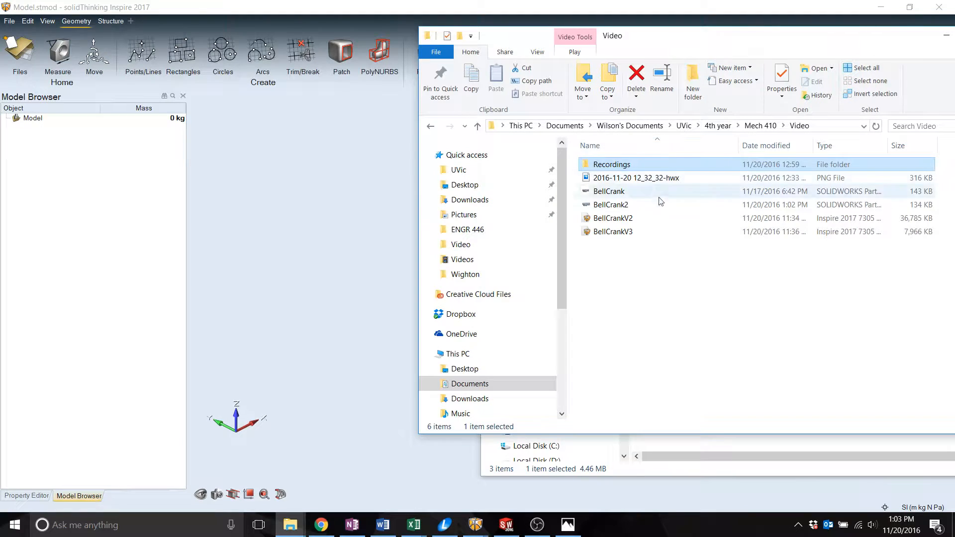
drag(635, 206, 345, 255)
click(322, 337)
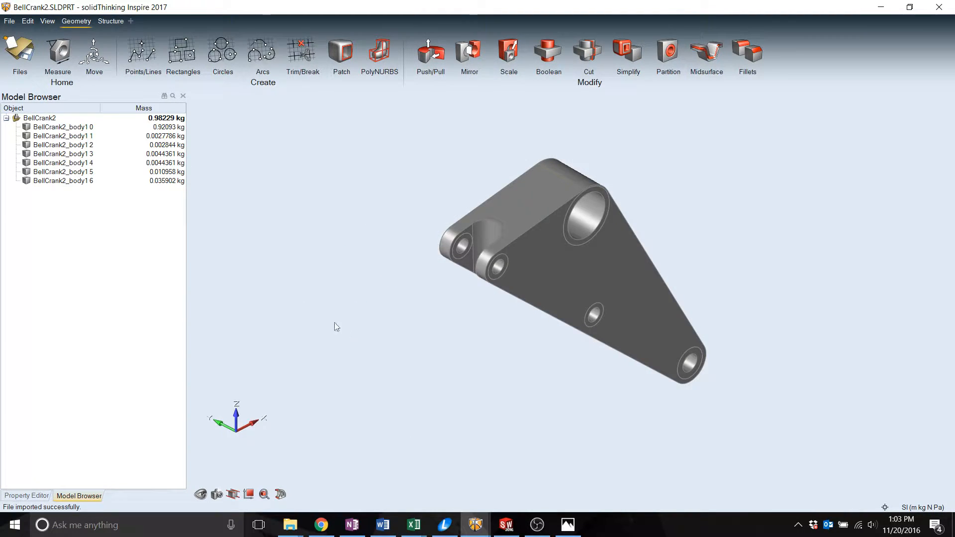
Step: Examine the imported bell crank's main body and hole rings from several sides
middle_drag(628, 272, 538, 255)
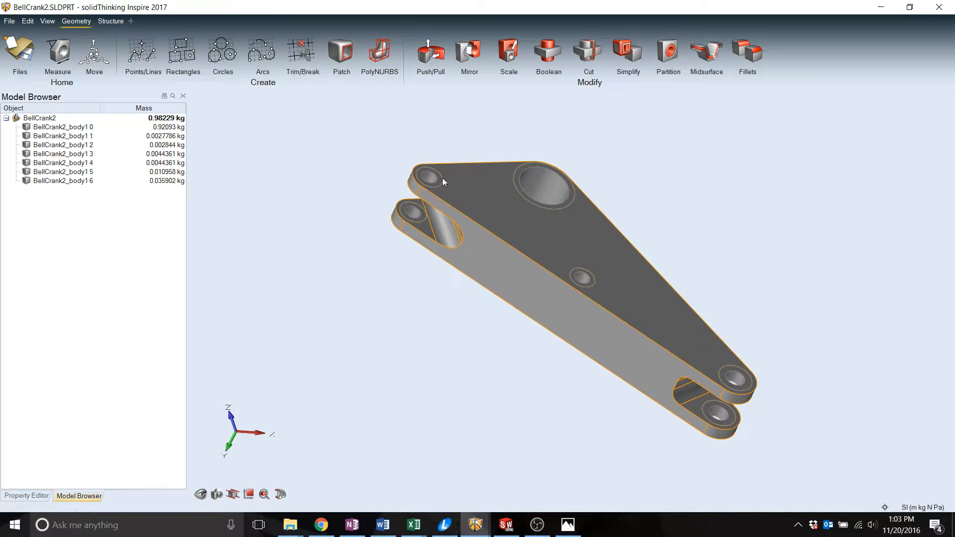
click(504, 210)
middle_drag(509, 249, 482, 272)
click(406, 372)
middle_drag(406, 372, 583, 284)
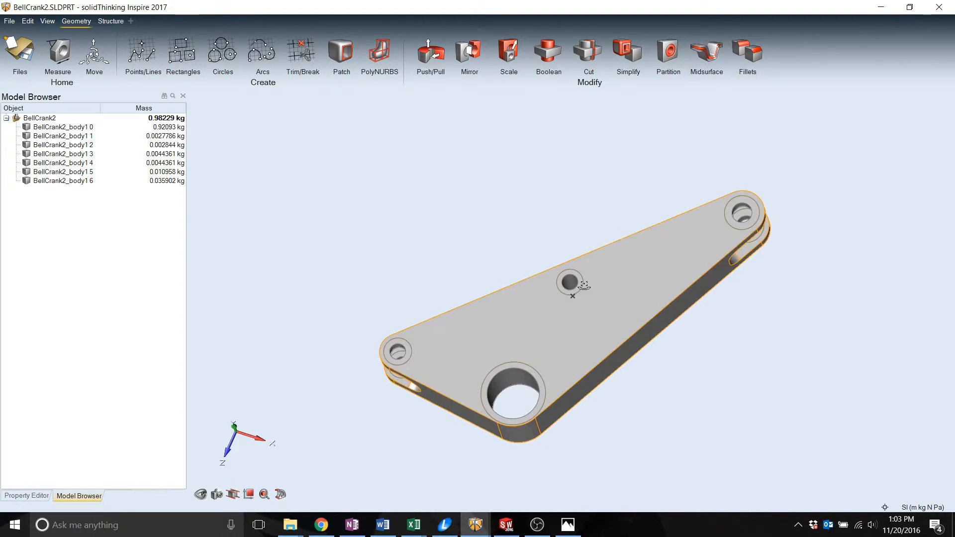
click(595, 302)
click(716, 342)
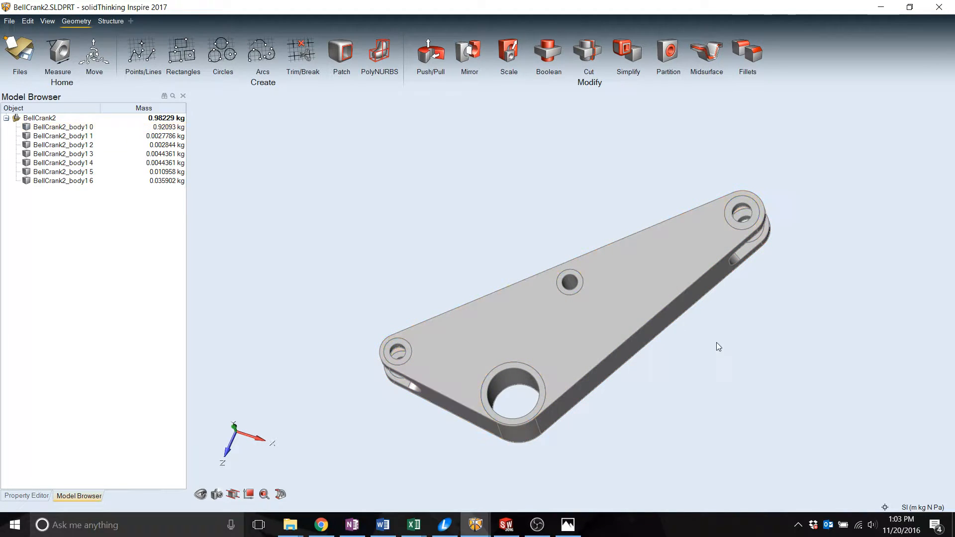
Step: Set the bell crank's main body, excluding the rings around the holes, as a design space
right_click(610, 304)
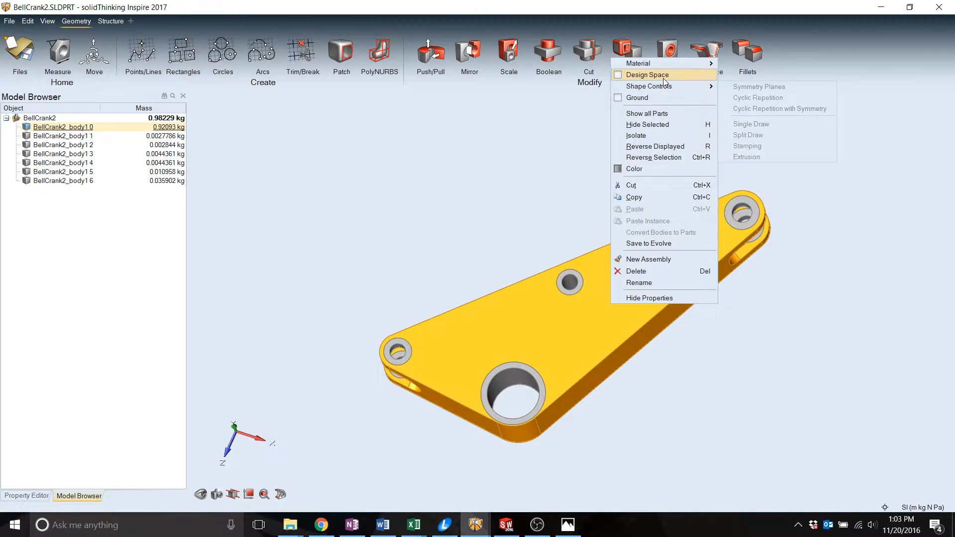
click(662, 79)
click(689, 359)
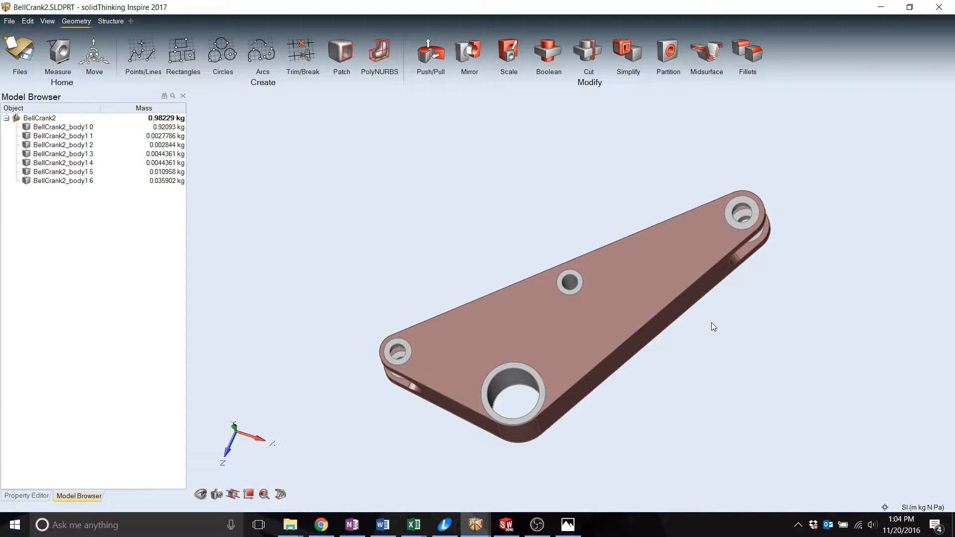
Step: Assign Aluminum (6061) to the bell crank's main body and all six hole rings
middle_drag(575, 252, 571, 291)
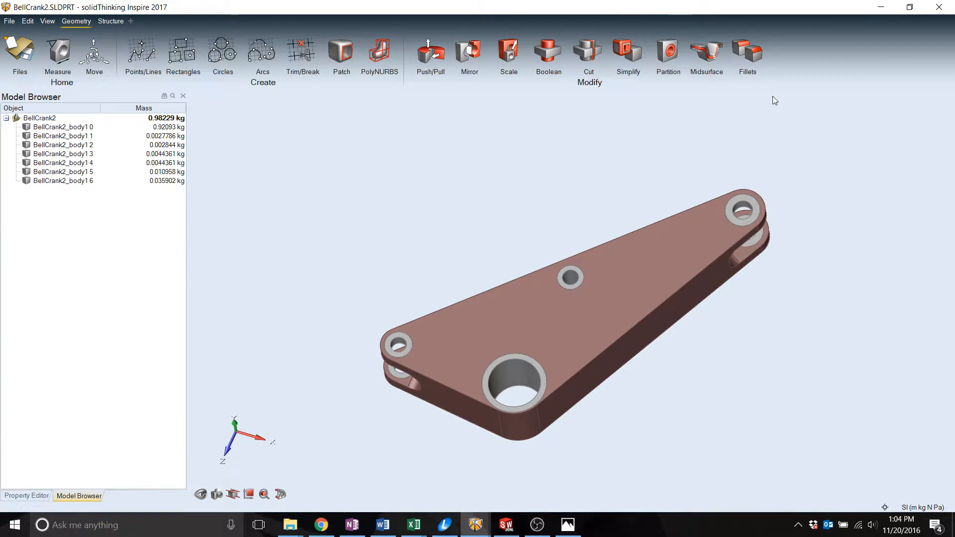
click(109, 21)
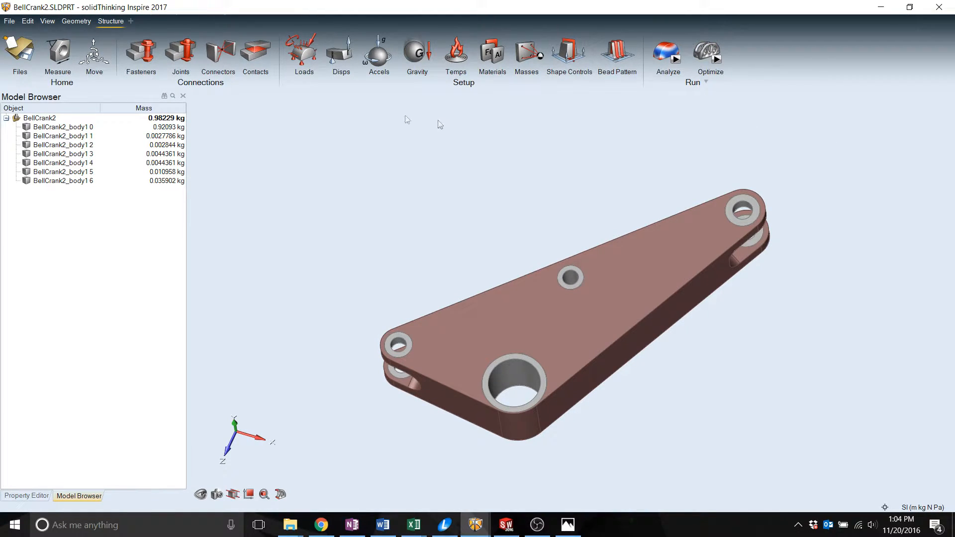
click(493, 51)
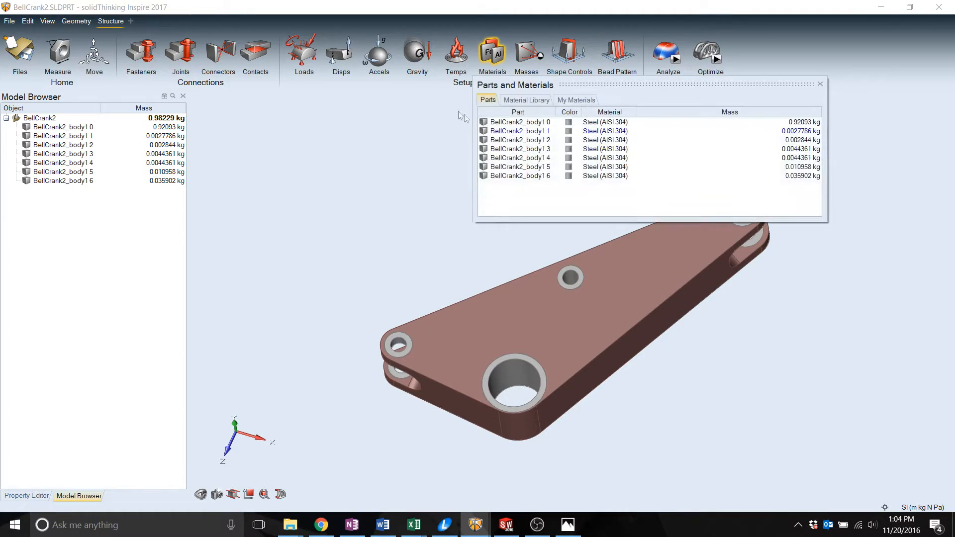
click(520, 122)
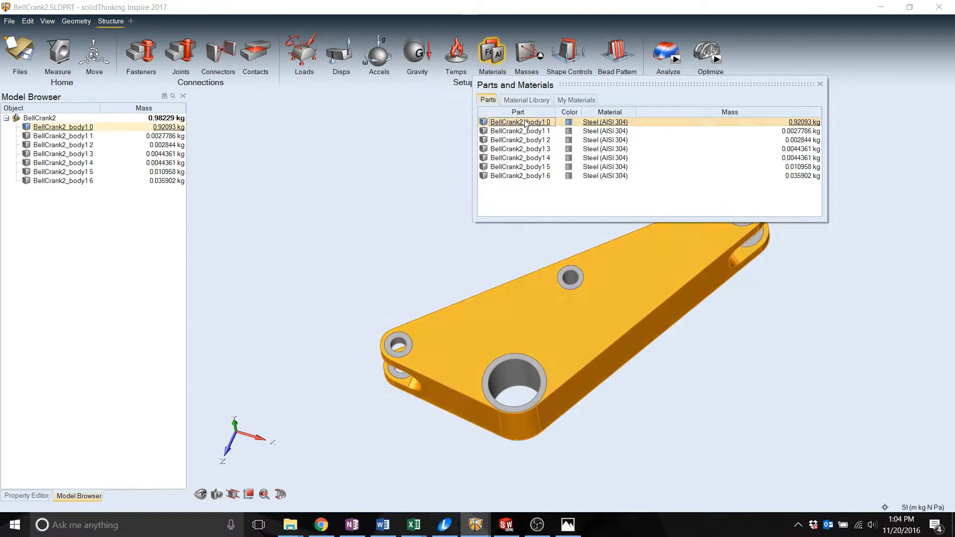
shift+click(531, 175)
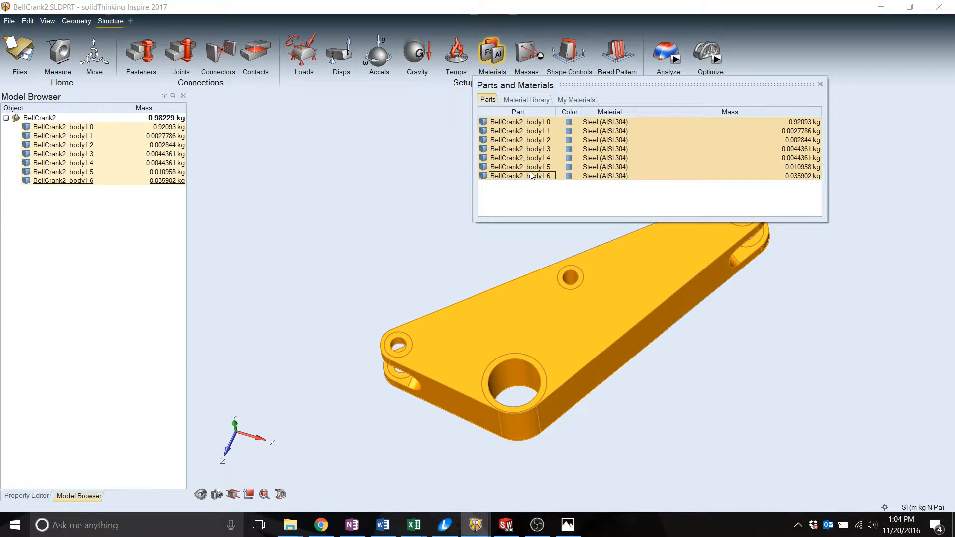
right_click(537, 146)
mouse_move(581, 149)
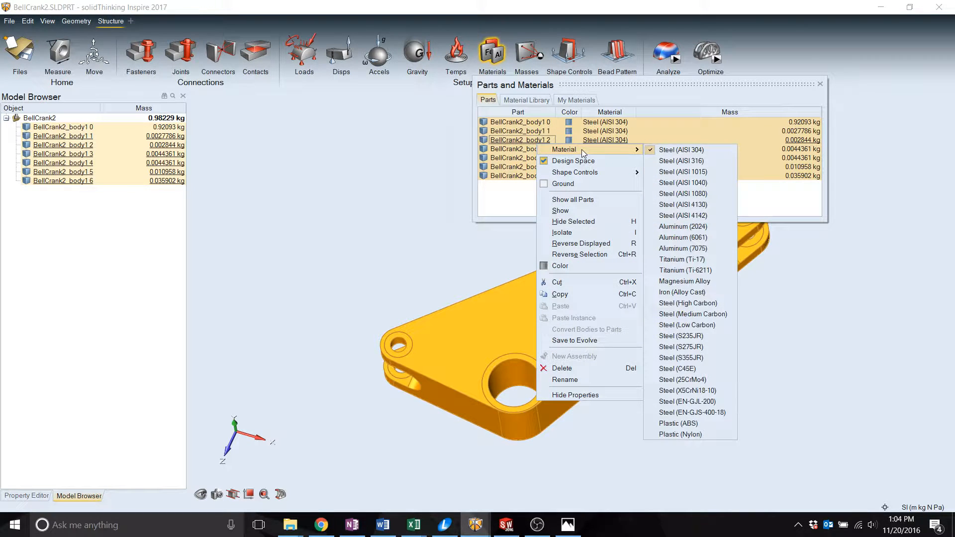
click(689, 238)
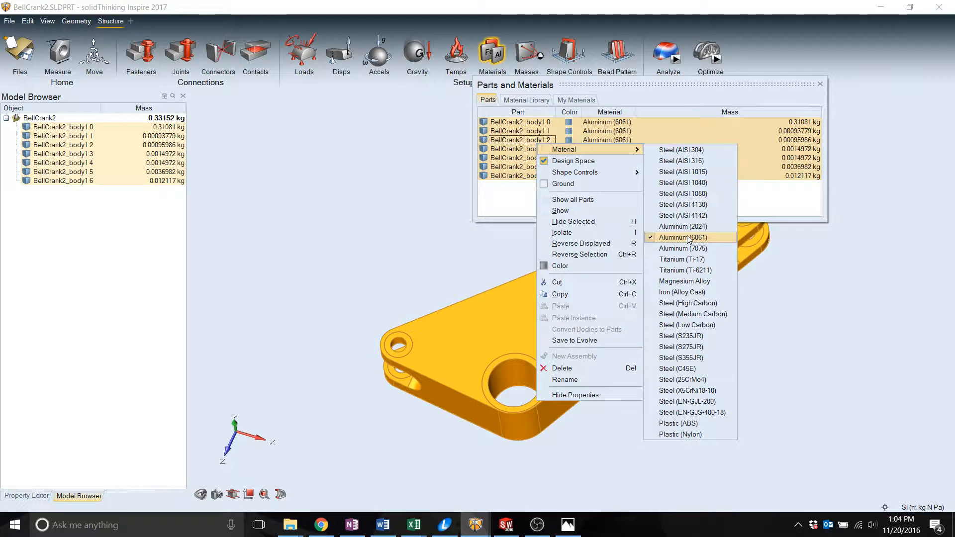
click(786, 286)
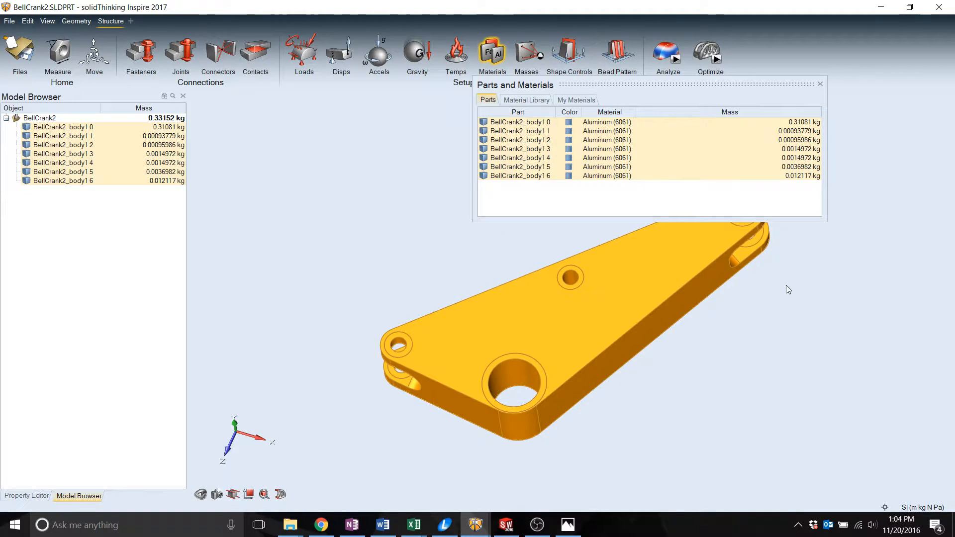
click(821, 83)
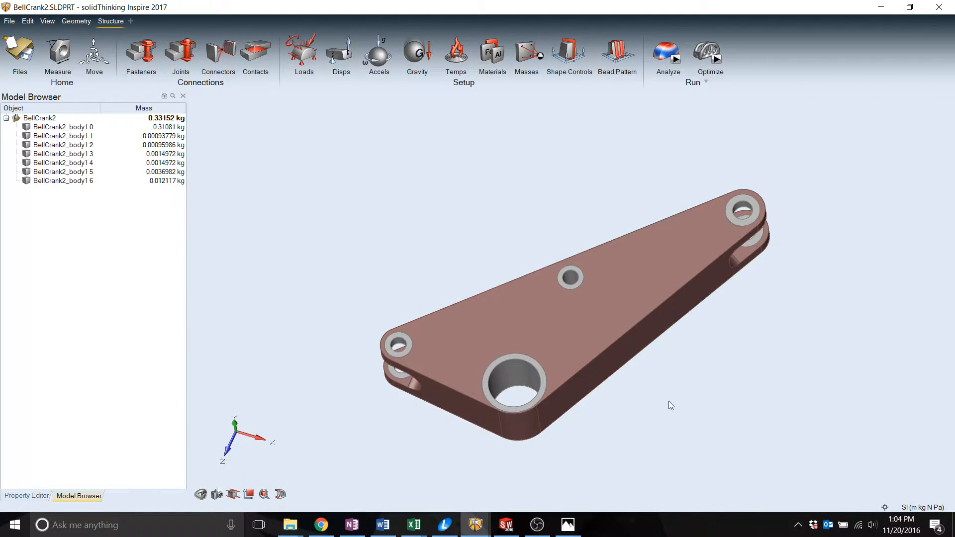
Step: Redefine the contact between the large hole's ring and the main body as No Contact
right_drag(620, 394, 492, 242)
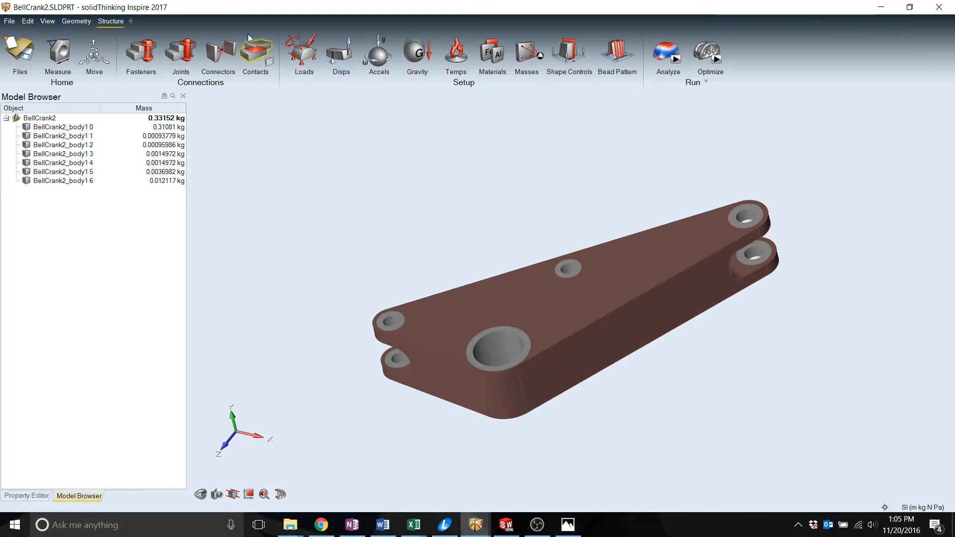
click(255, 52)
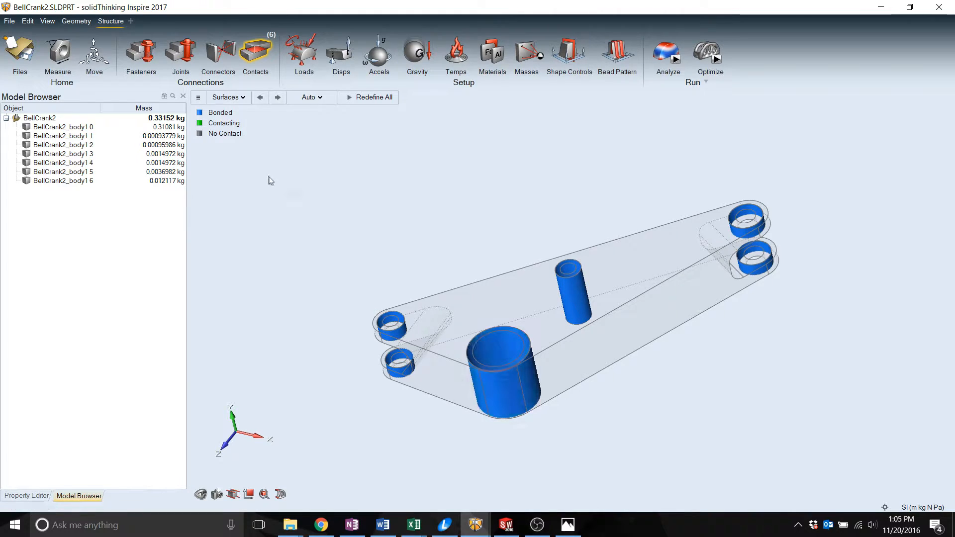
click(484, 350)
click(312, 97)
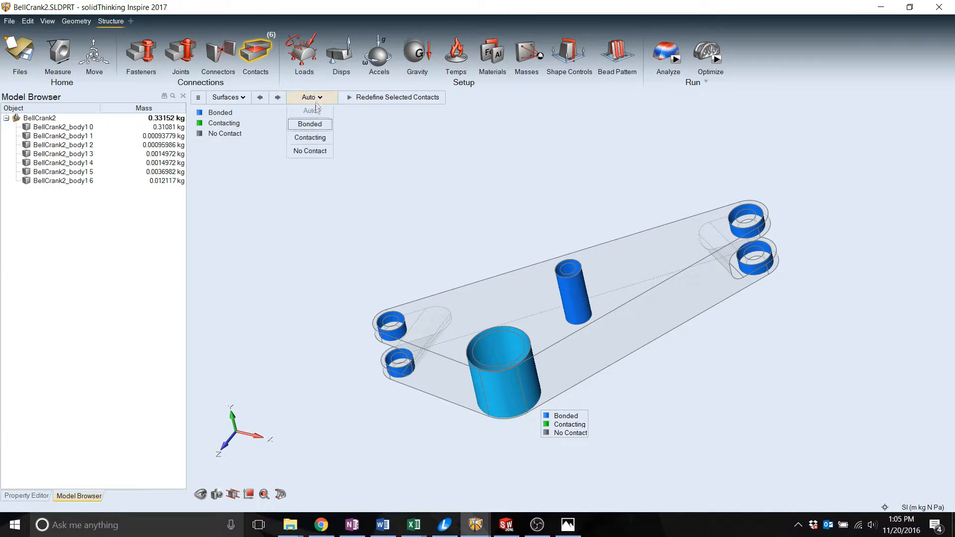
click(320, 155)
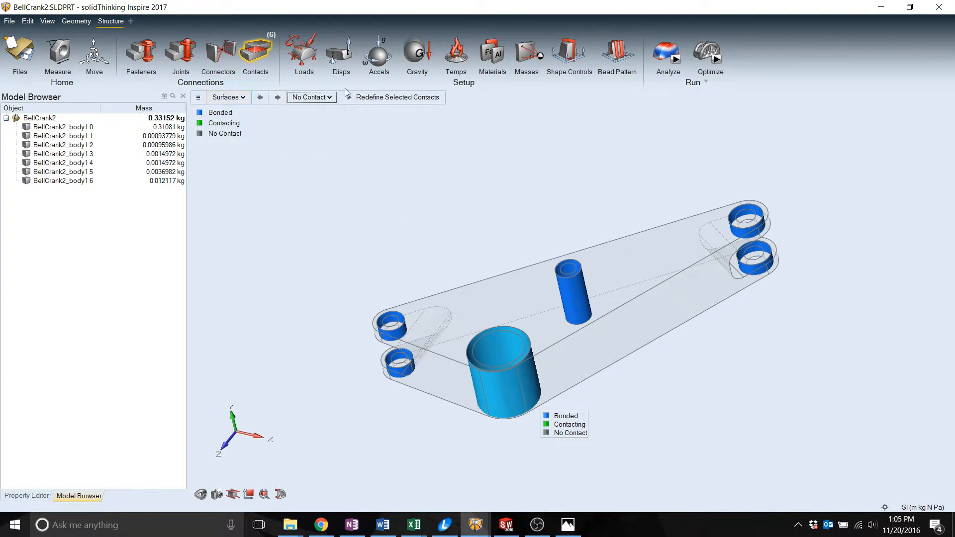
click(358, 100)
middle_drag(493, 308, 493, 335)
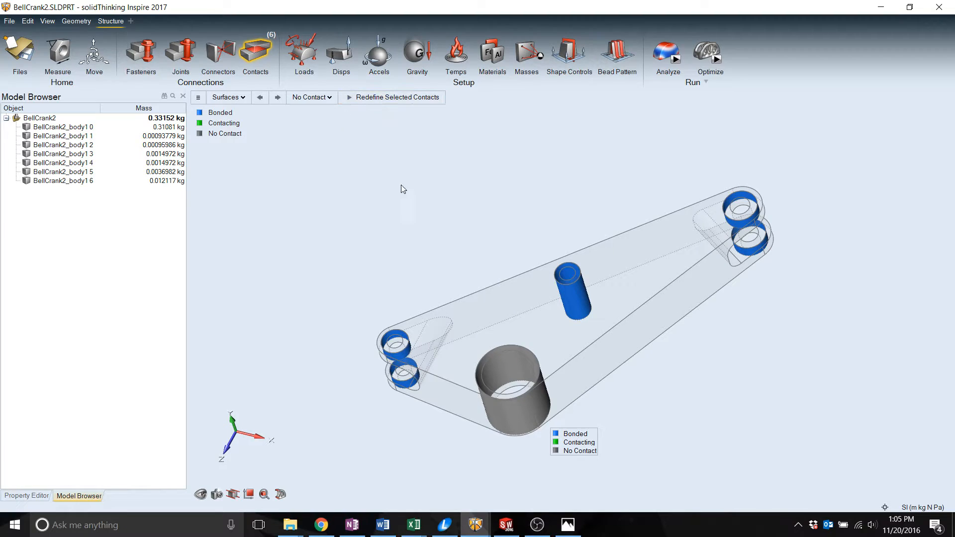
Step: Redefine the contact between the large hole's ring and the main body as Bonded, and finish editing contacts
click(312, 97)
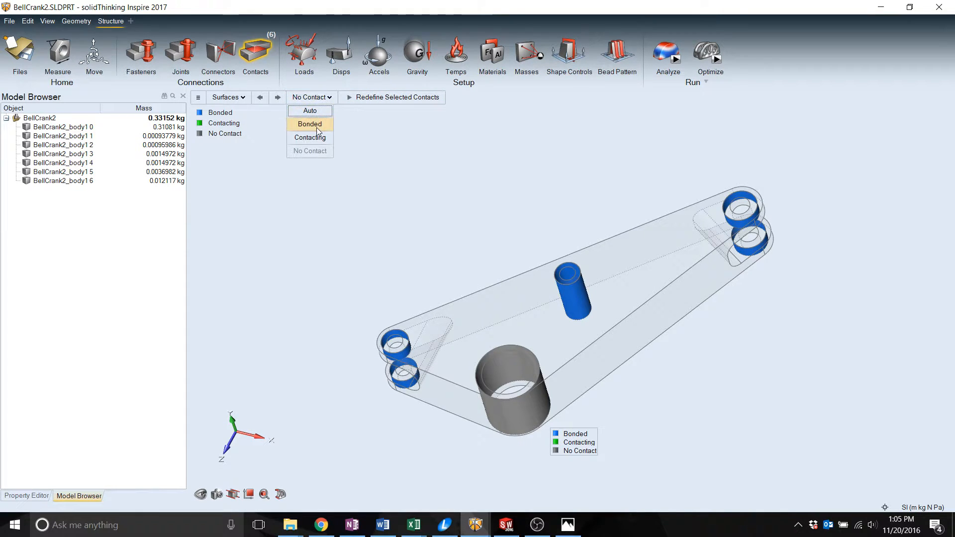
click(311, 124)
click(346, 99)
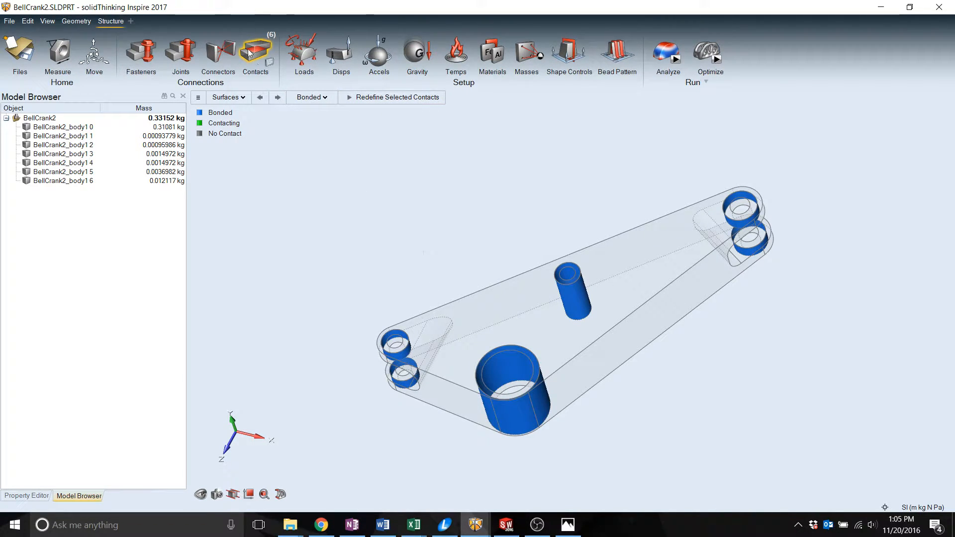
key(Escape)
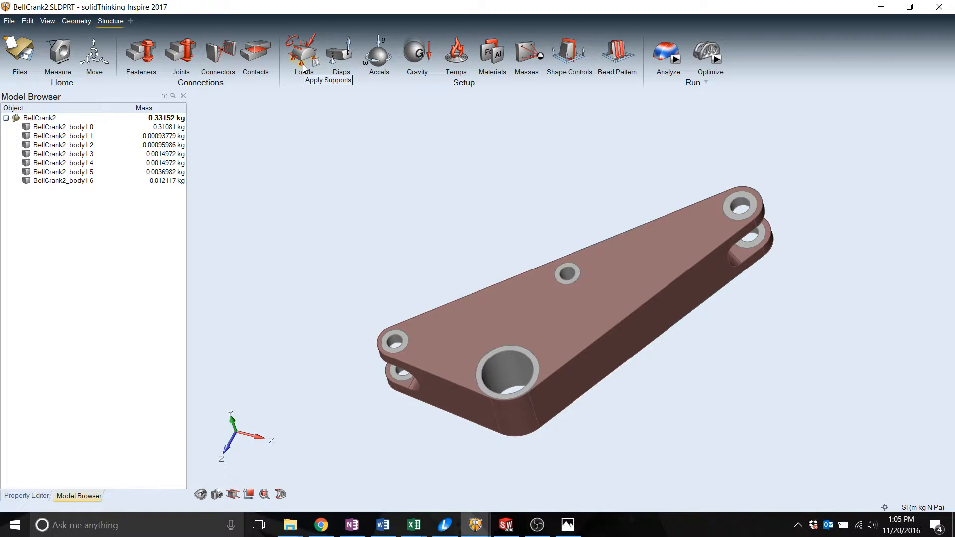
Step: Apply an 800 N force to the upper ring's inner face at the forked end nearest the large hole
click(314, 41)
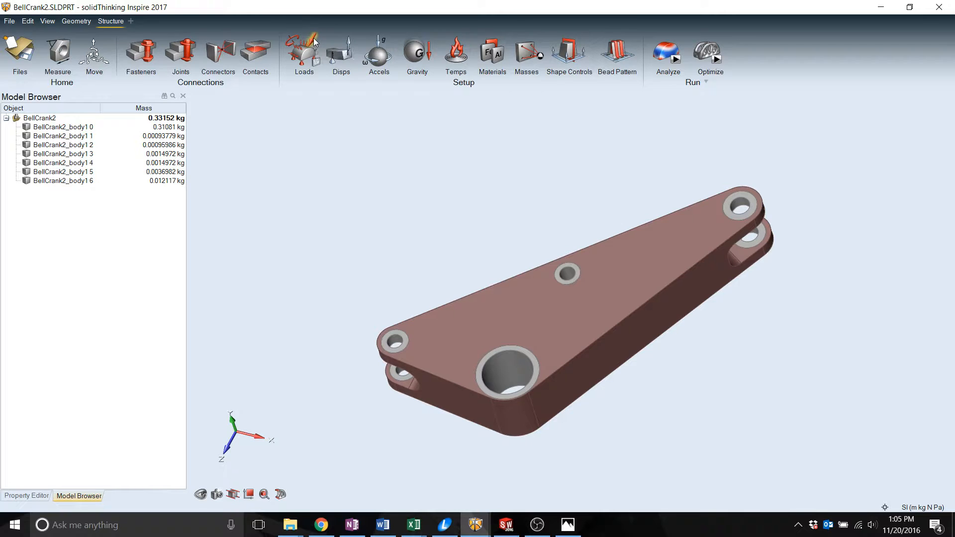
scroll(466, 307, down, 1)
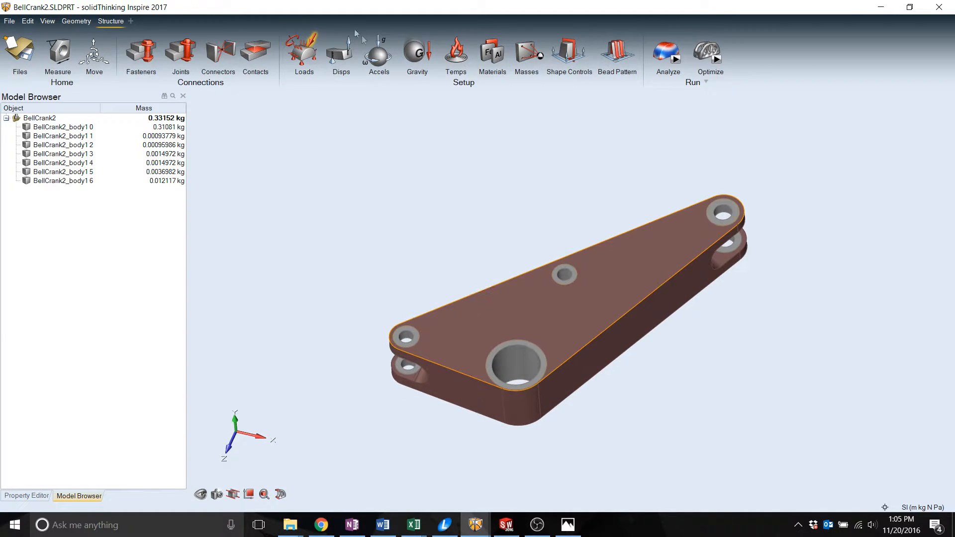
scroll(416, 343, up, 5)
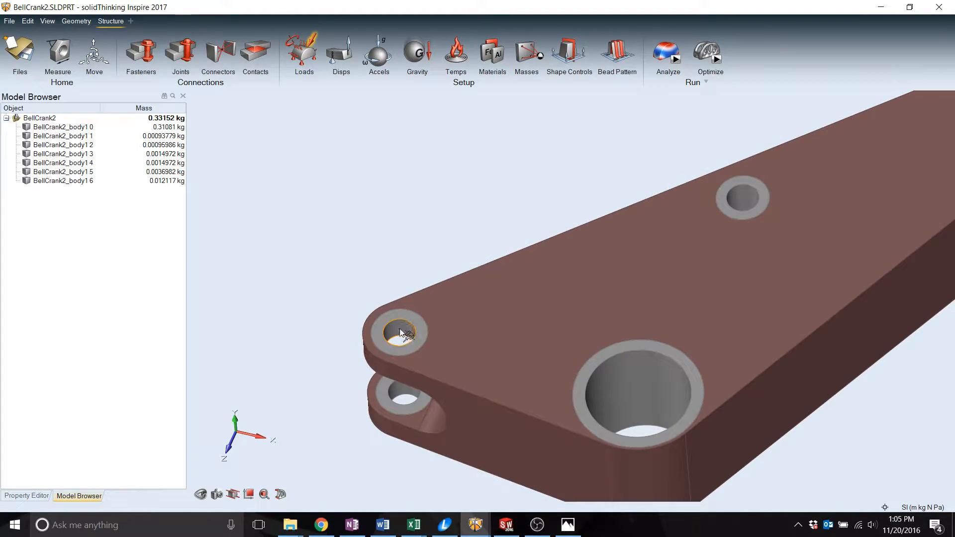
click(405, 335)
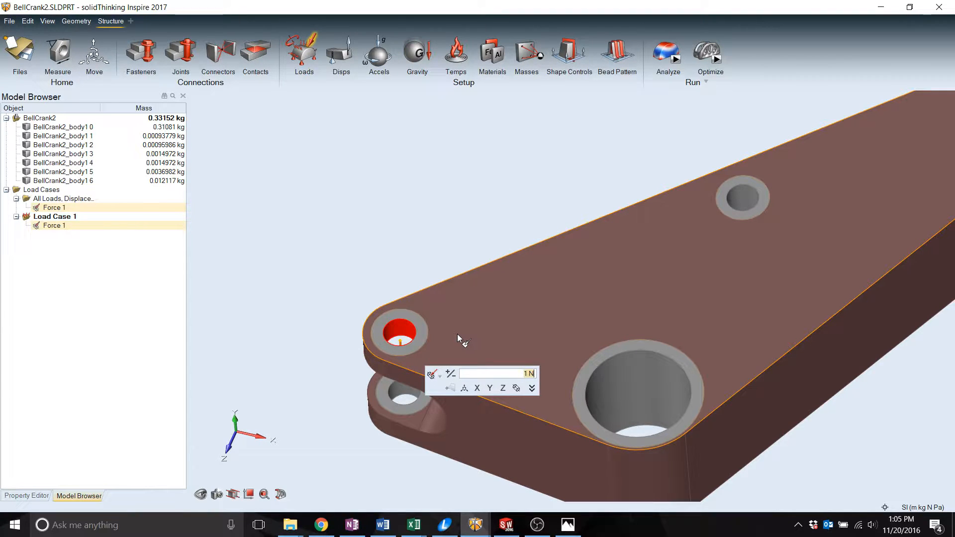
text(800)
Step: Set that force's direction components to X 1.542, Y 0 and Z -90
click(532, 390)
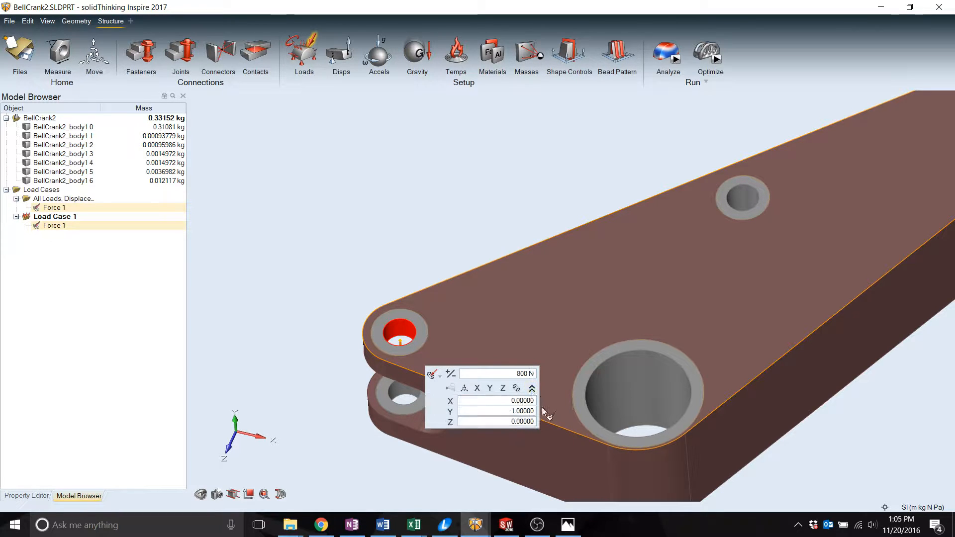
click(494, 402)
text(1)
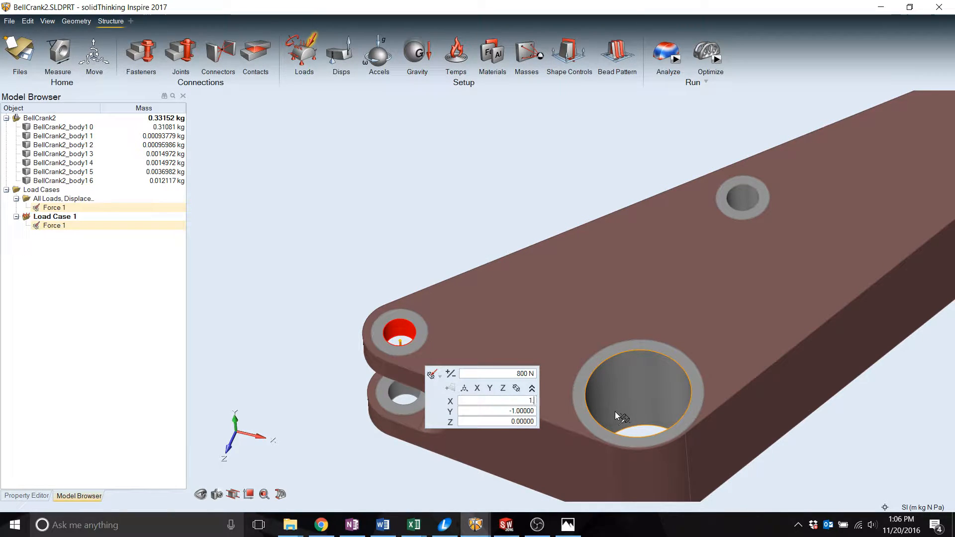
text(.542)
key(Tab)
text(0)
key(Tab)
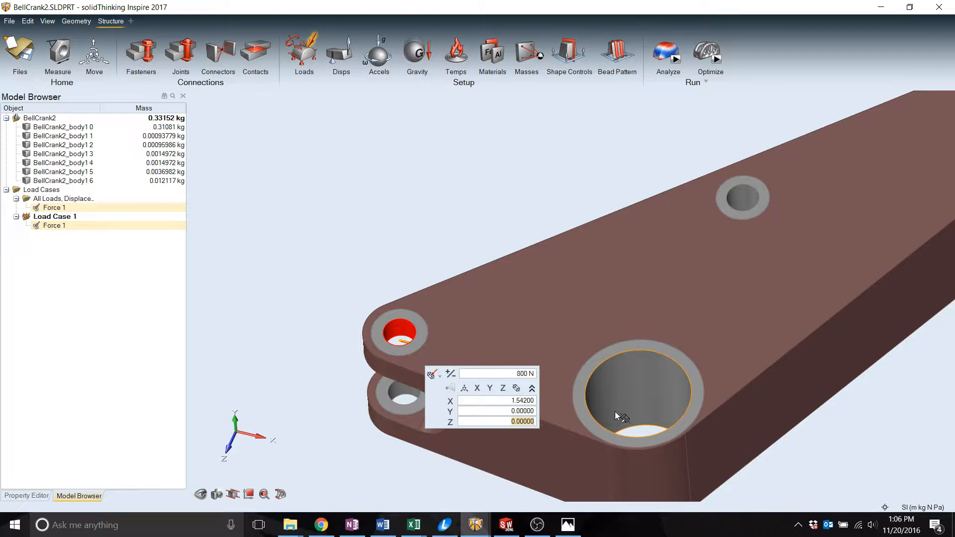
text(-90)
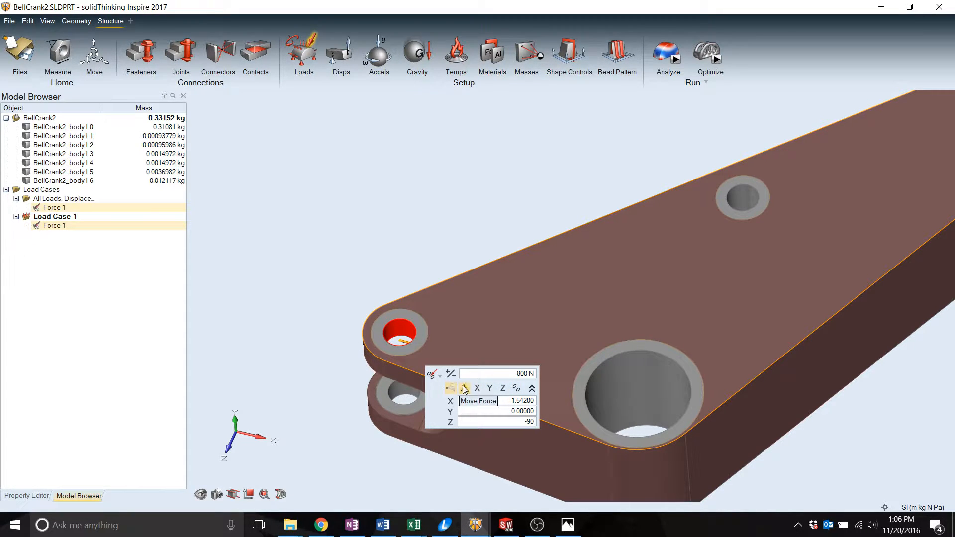
Step: Apply an 800 N force to the lower ring at the same forked end, with direction X 1.542, Y 0, Z -90
click(393, 389)
click(394, 391)
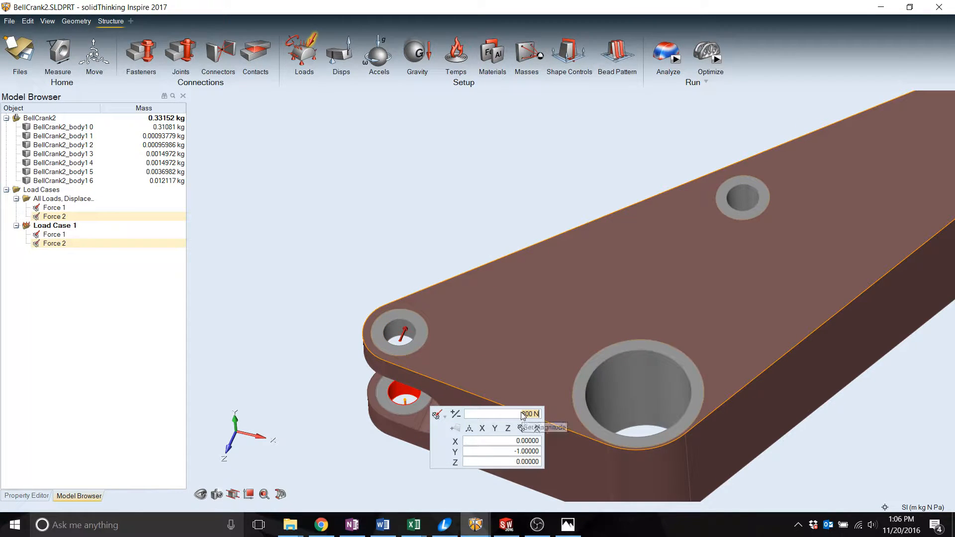
click(538, 451)
click(515, 440)
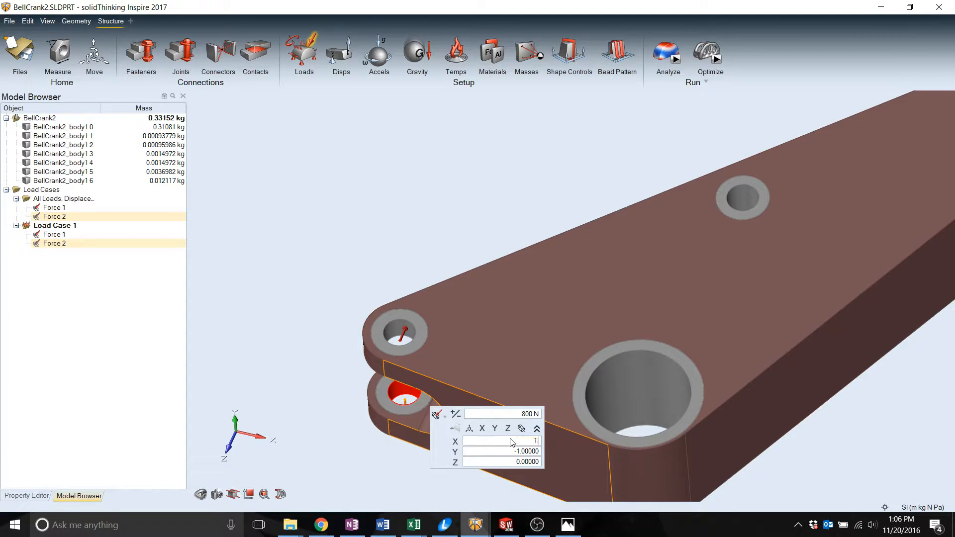
key(Tab)
text(0)
key(Tab)
text(-90)
key(Return)
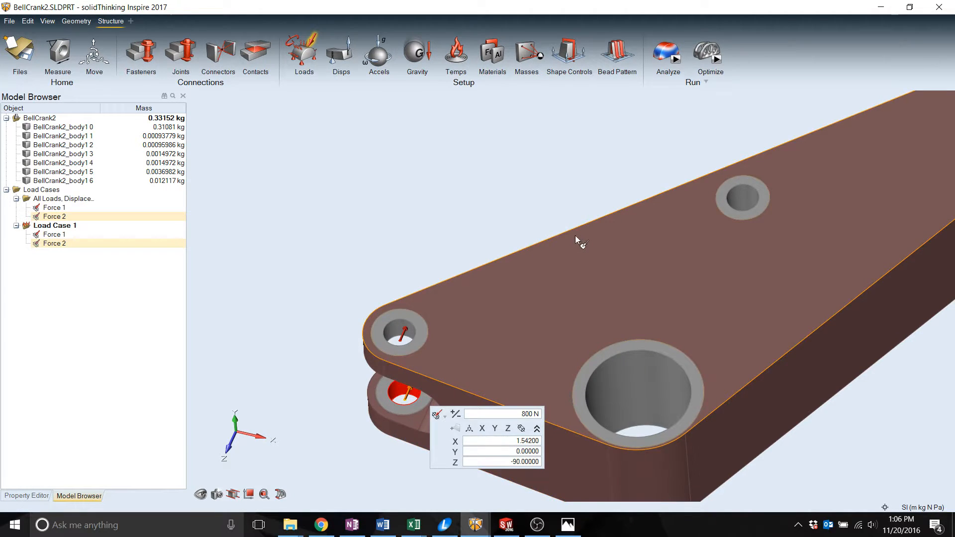
Step: Apply a 310 N force to the inner face of the upper ring at the far forked end
scroll(575, 235, down, 5)
scroll(786, 205, up, 6)
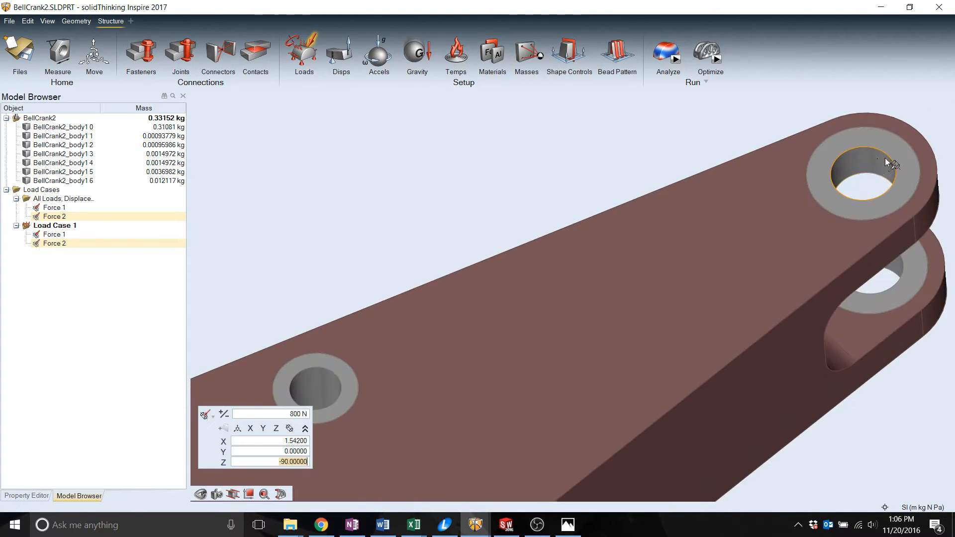
click(870, 162)
scroll(565, 381, down, 2)
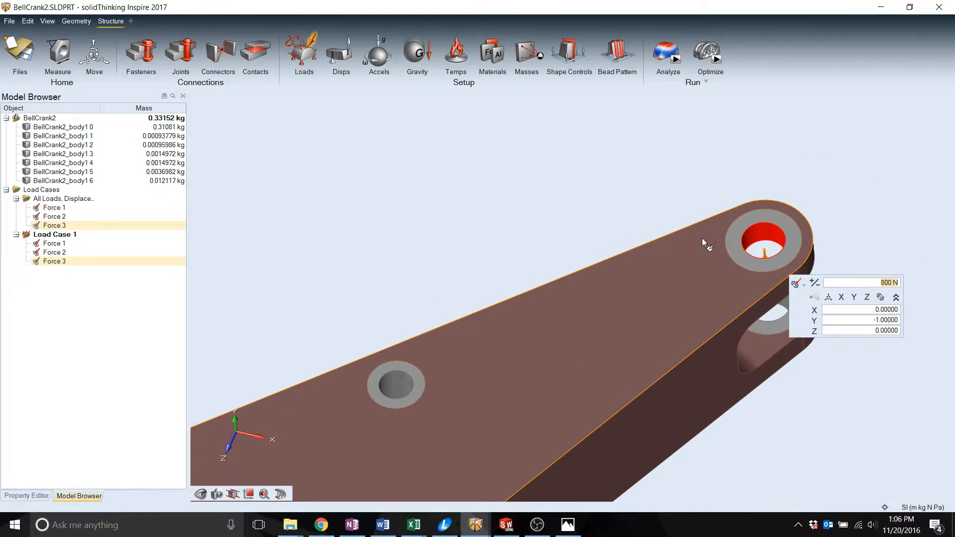
key(Tab)
click(892, 282)
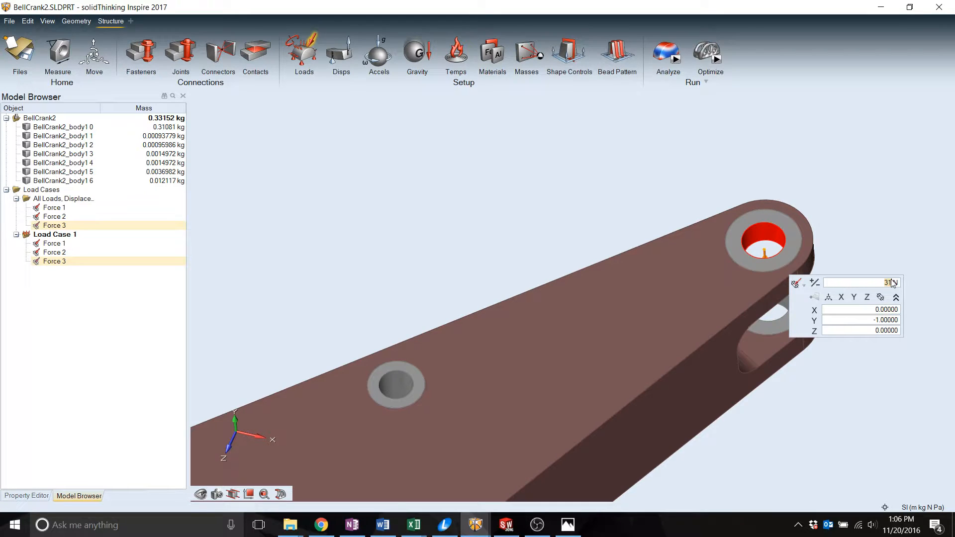
text(0)
Step: Set the direction of the far end's upper force to X -90, Y 0 and Z -30
key(Tab)
text(-90)
key(Tab)
text(0)
key(Tab)
text(-30)
key(Return)
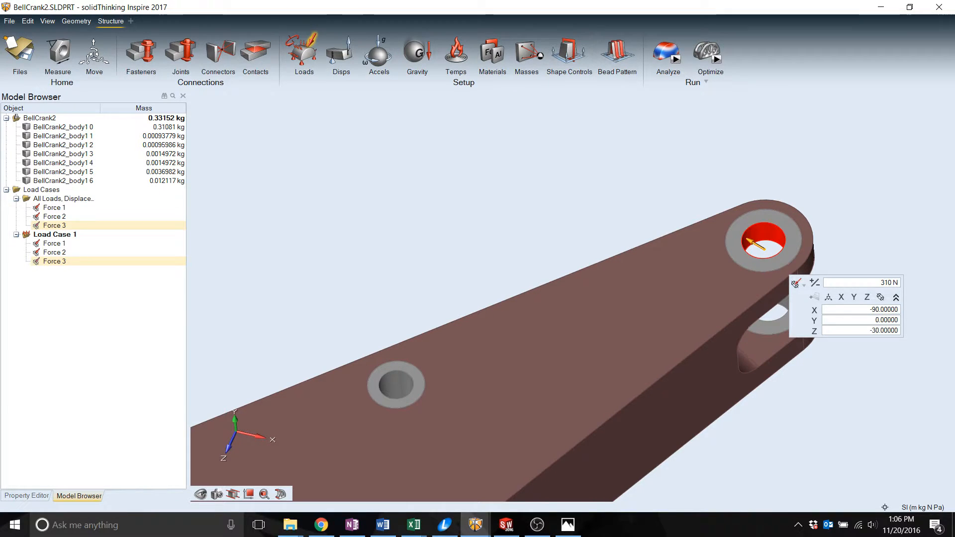
click(809, 356)
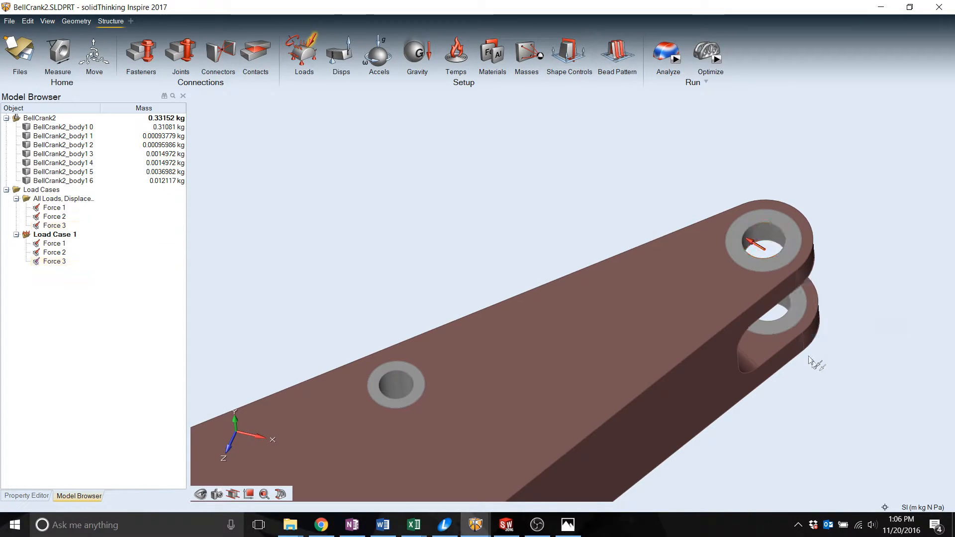
Step: Apply a 310 N force to the far end's lower ring, with direction X -90, Y 0 and a negative Z component
click(786, 304)
click(877, 373)
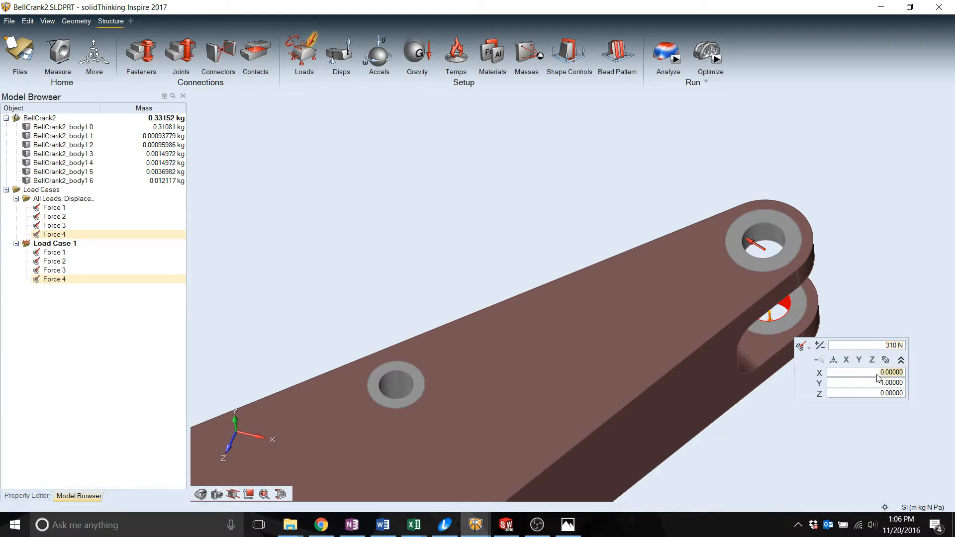
text(-90)
key(Tab)
text(0)
key(Tab)
text(-)
key(Return)
click(868, 426)
Step: Inspect the forces applied at both forked ends and the large hole from several angles
middle_drag(787, 257, 333, 312)
middle_drag(493, 250, 466, 186)
middle_drag(251, 289, 533, 260)
middle_drag(473, 252, 486, 184)
scroll(450, 248, up, 3)
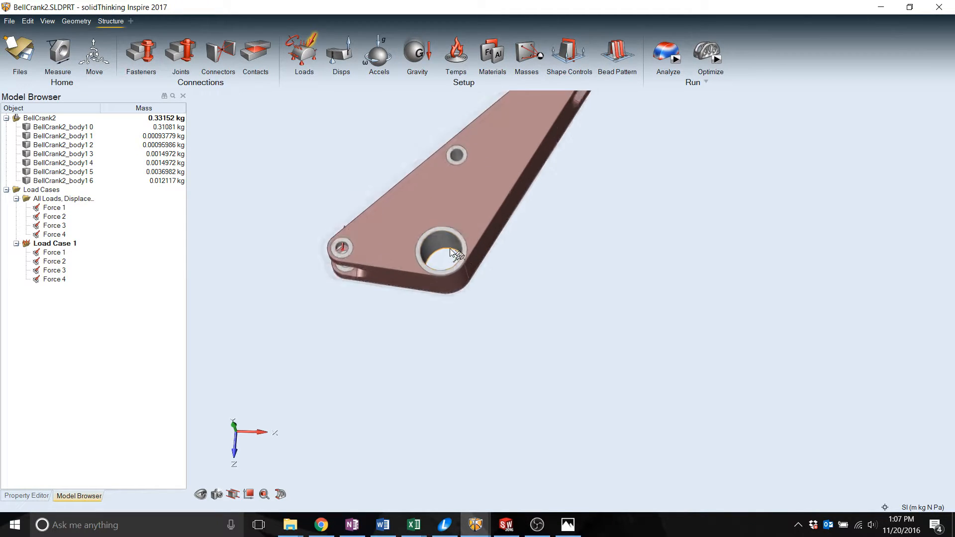
Step: Apply a 310 N force to the inner face of the large ring, with direction X 0, Y -1 and Z 0
scroll(451, 250, up, 2)
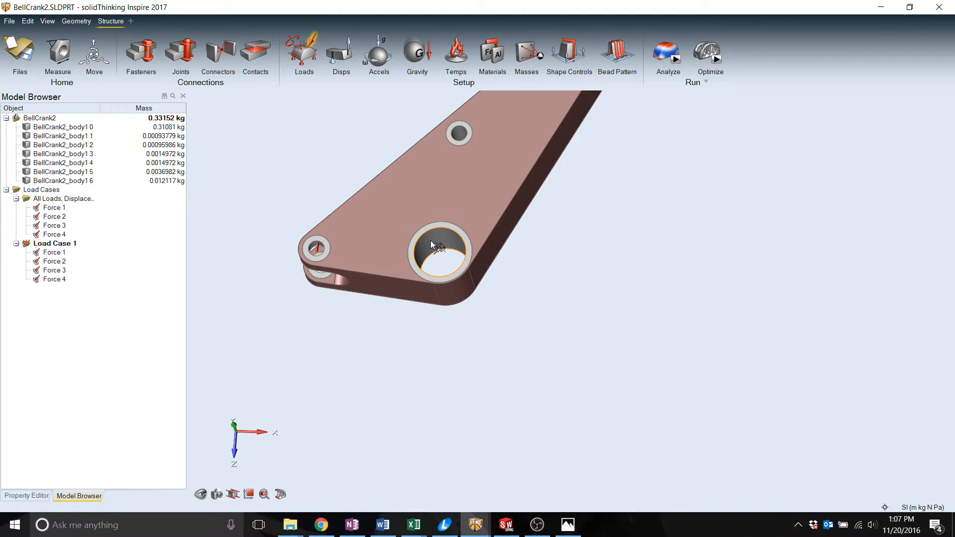
click(430, 241)
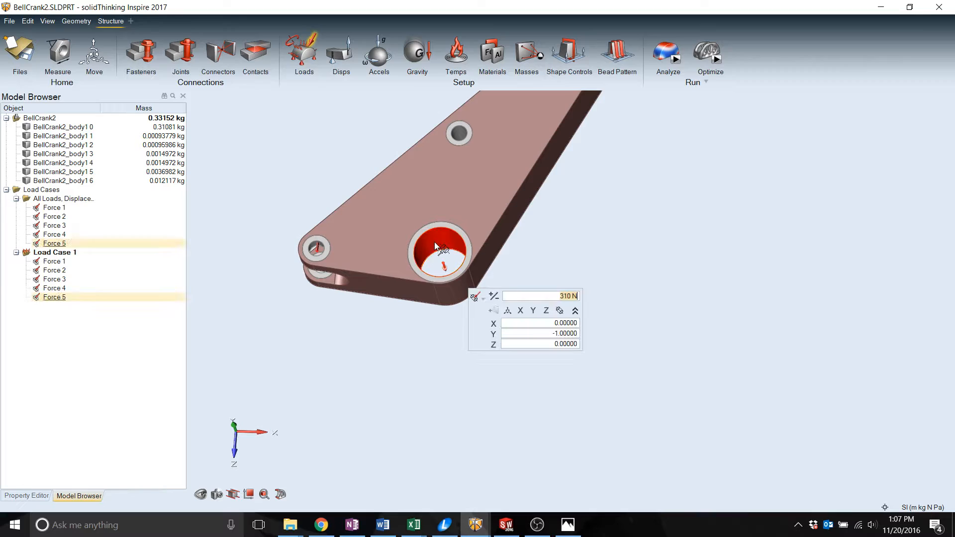
click(618, 226)
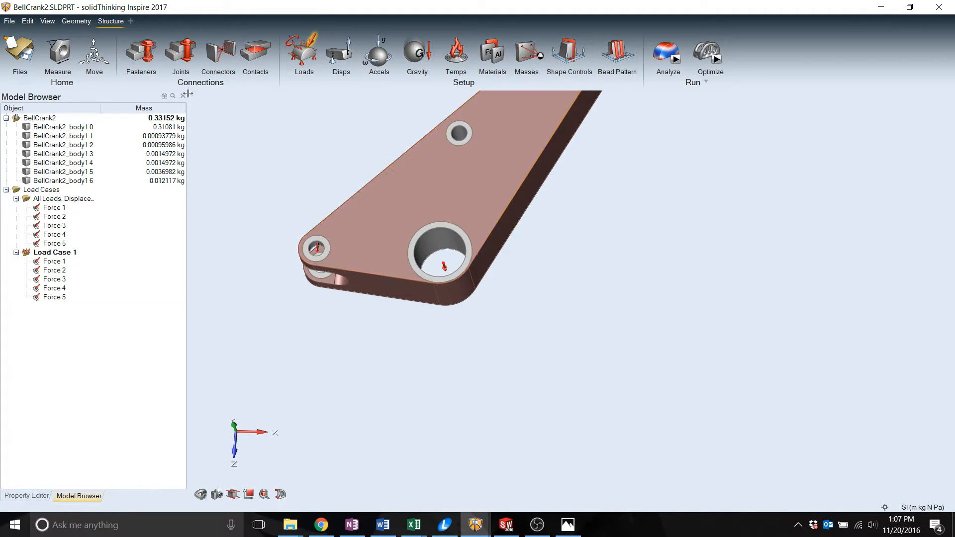
Step: Connect all joint locations found between the rings and the crank body, including the grounded pin in the large hole
click(177, 47)
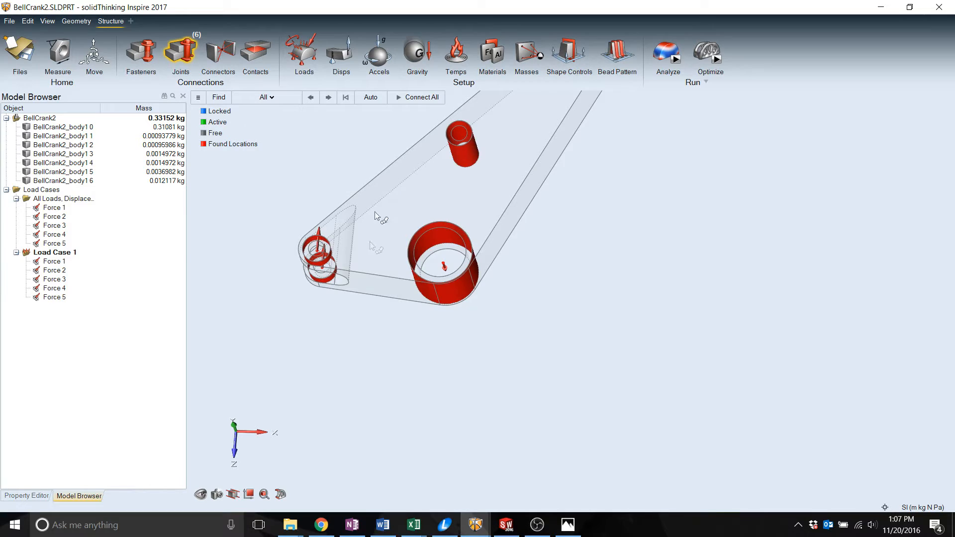
scroll(364, 354, down, 3)
scroll(439, 217, up, 1)
scroll(406, 268, up, 2)
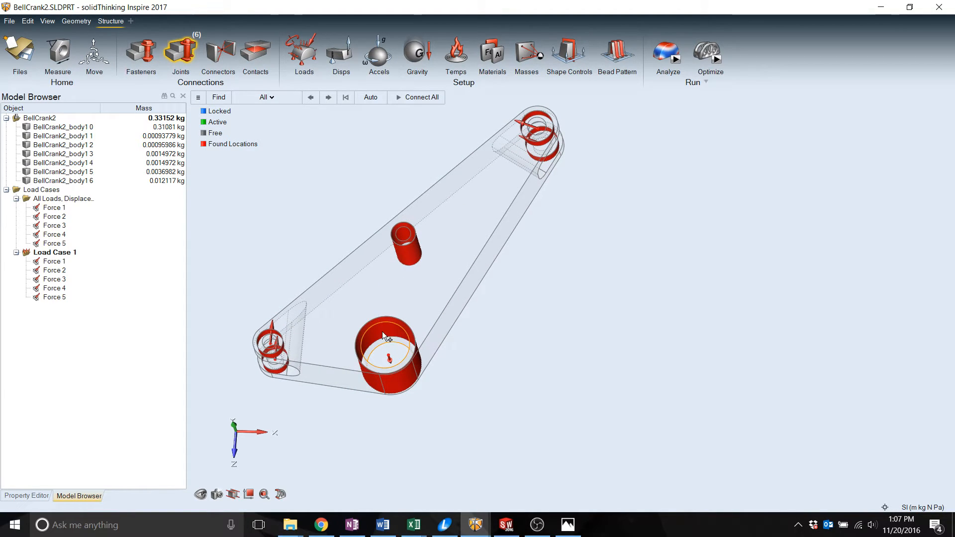
middle_drag(393, 304, 393, 293)
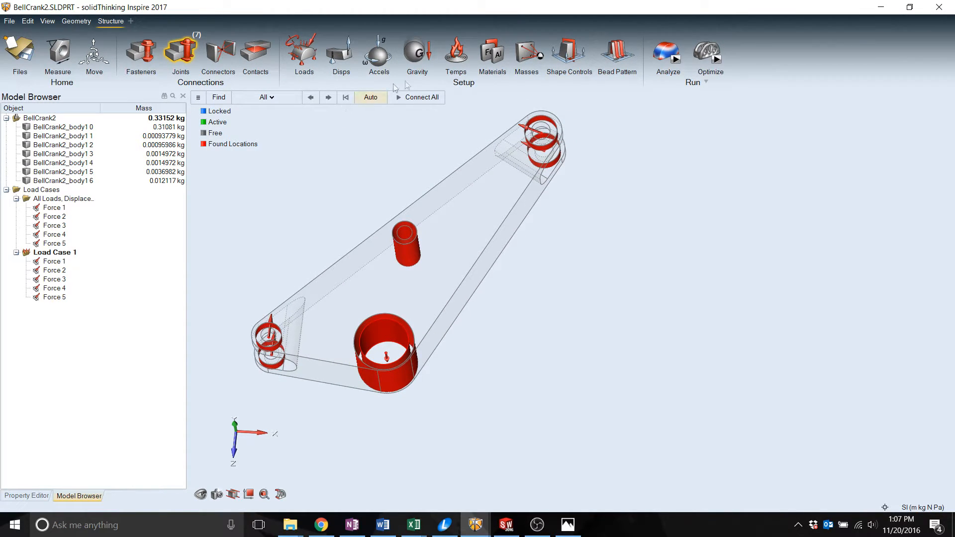
click(272, 97)
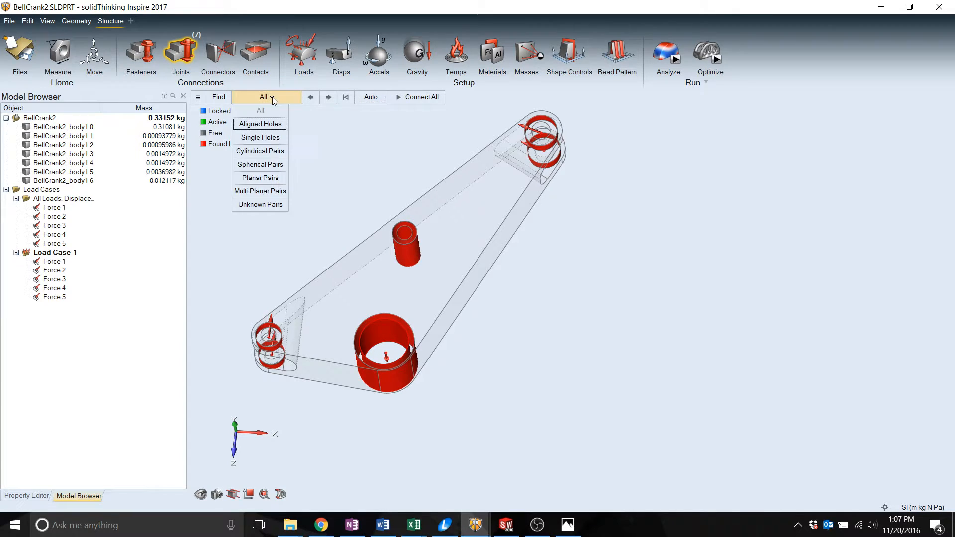
click(272, 98)
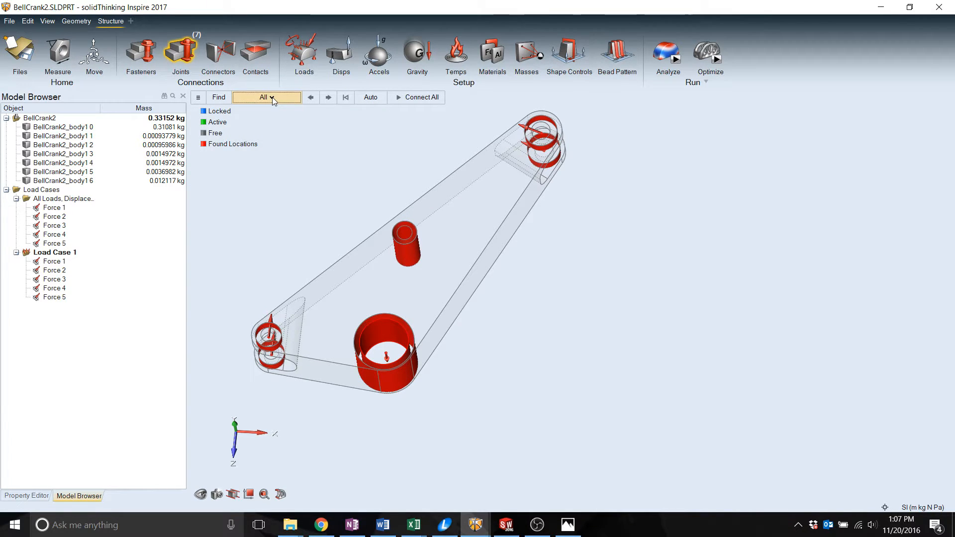
click(418, 97)
middle_drag(413, 305, 434, 334)
click(181, 53)
middle_drag(391, 294, 383, 321)
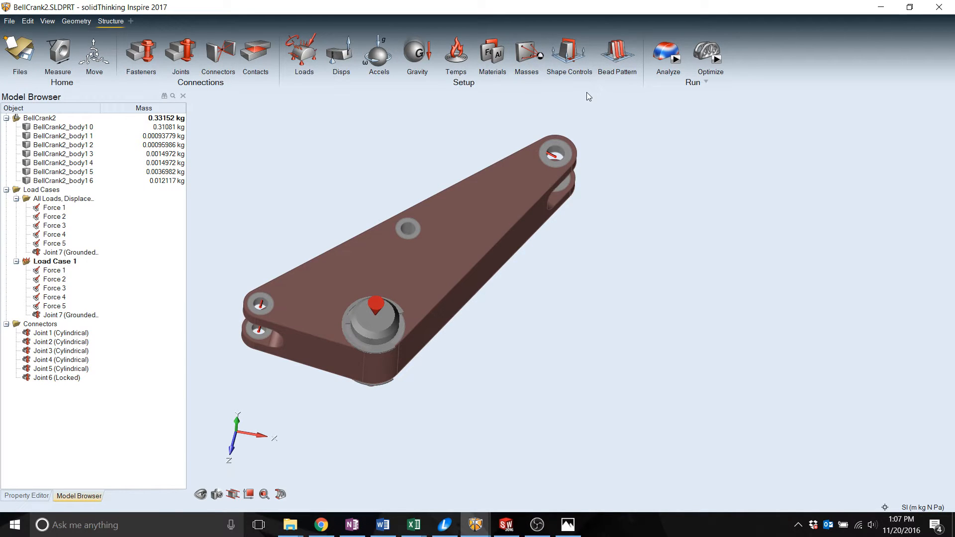
Step: Apply a symmetric shape control to the crank body and keep only the plane that splits its thickness active
click(573, 49)
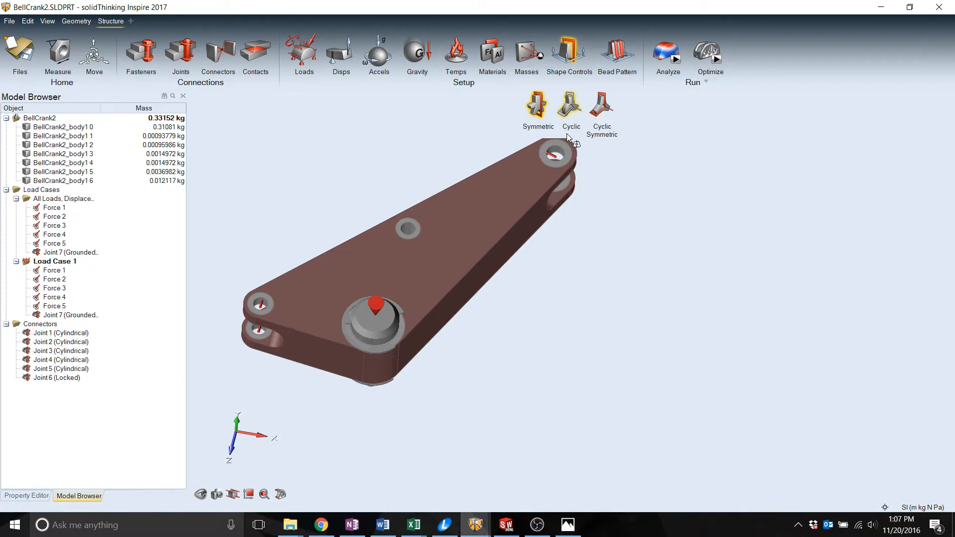
click(555, 159)
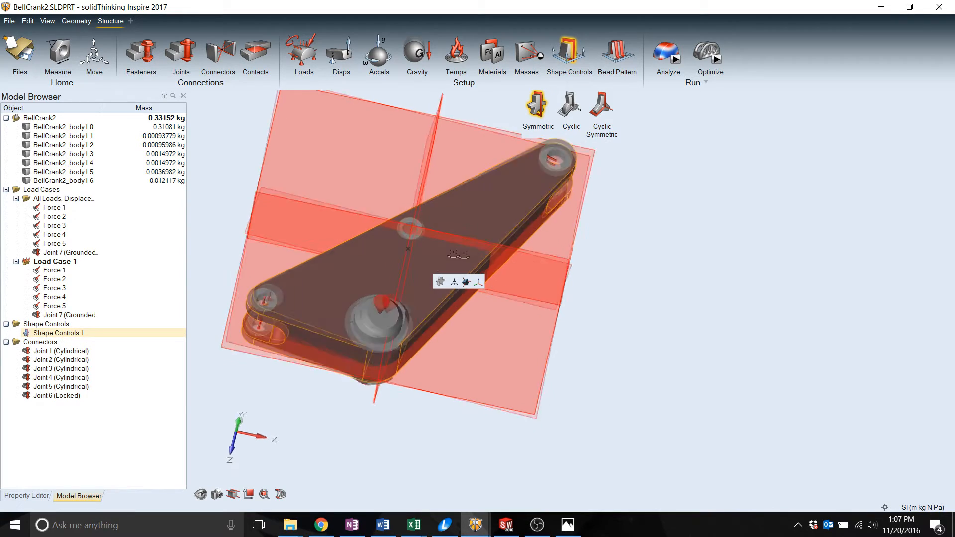
middle_drag(452, 255, 468, 255)
click(373, 224)
click(420, 169)
middle_drag(358, 209, 398, 233)
right_drag(398, 234, 468, 231)
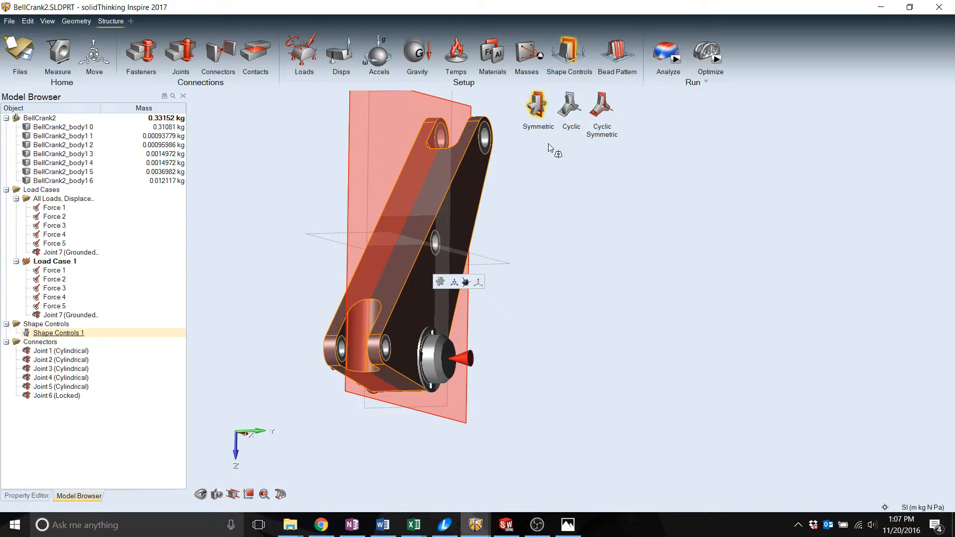
click(551, 201)
right_drag(515, 189, 465, 269)
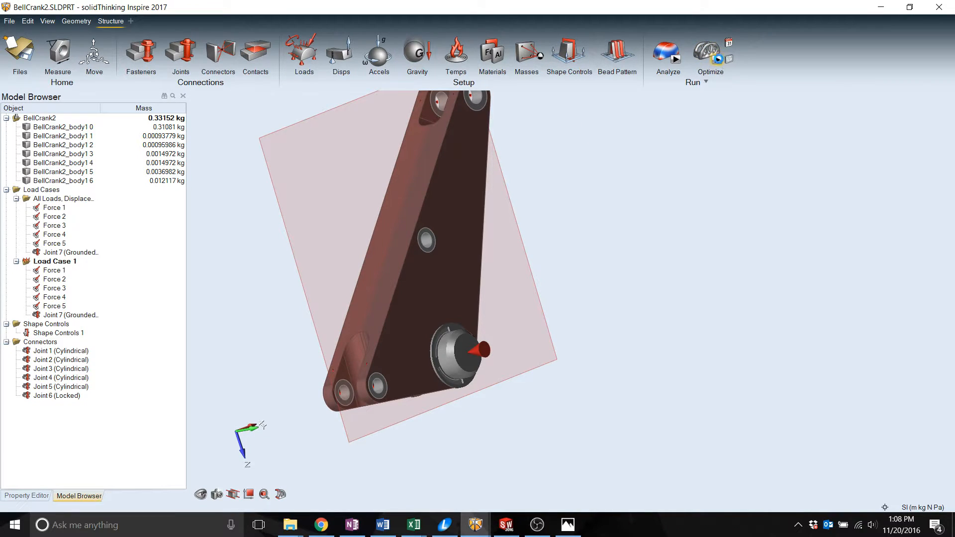
Step: Open the optimization run settings, look at the Minimize Mass options and set the objective back to Maximize Stiffness
click(717, 59)
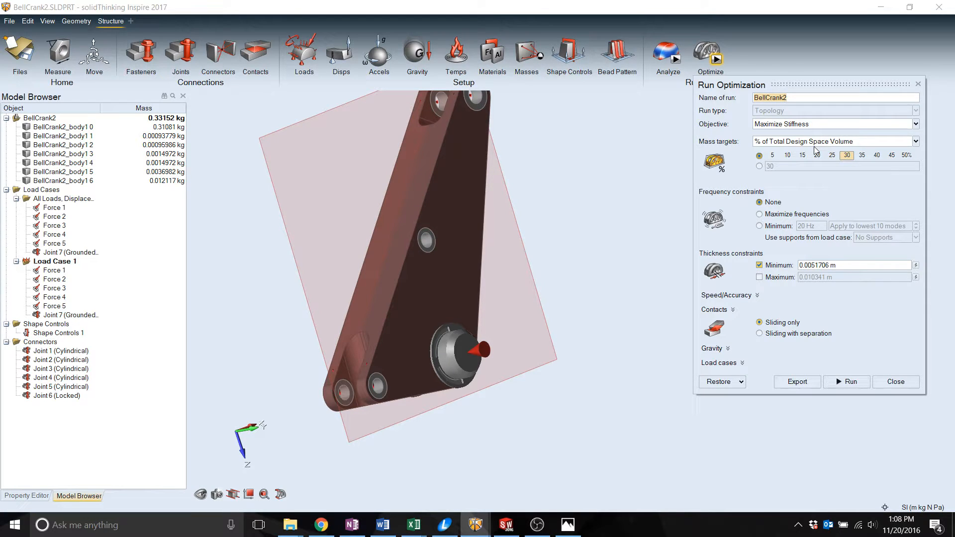
click(837, 125)
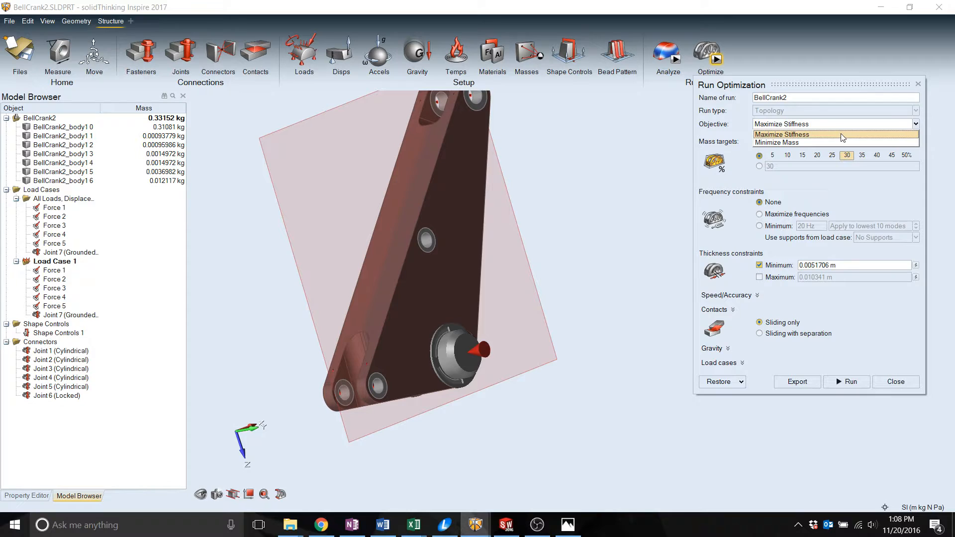
click(836, 144)
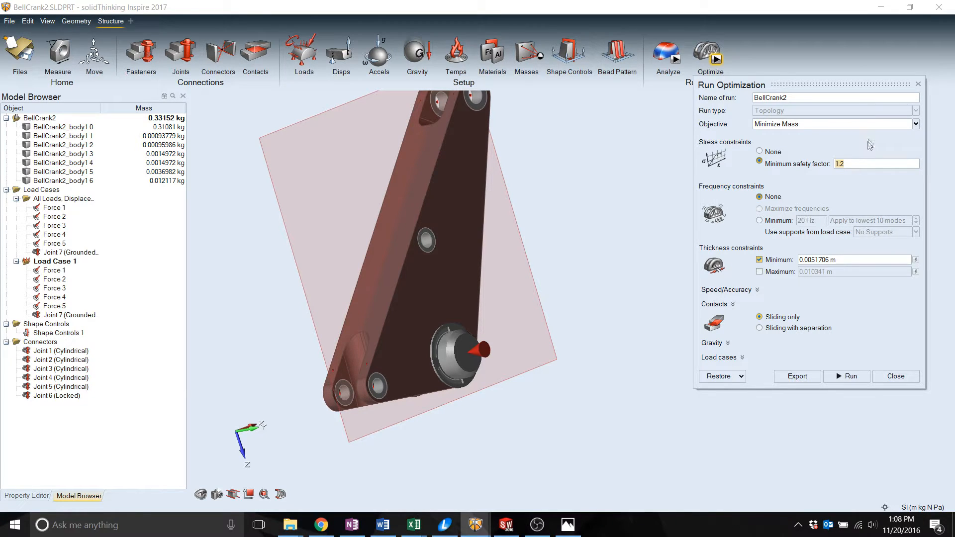
click(878, 124)
click(865, 135)
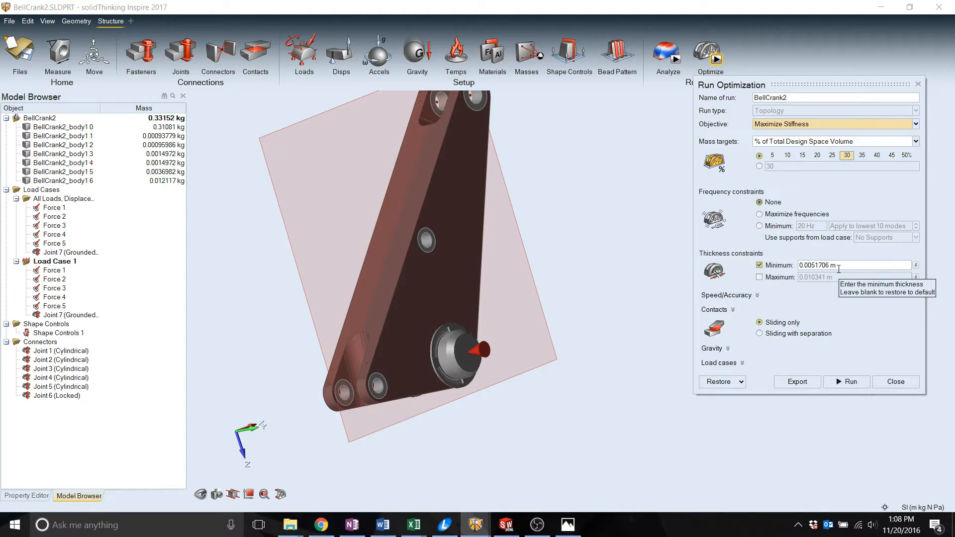
Step: Set the minimum thickness constraint to 0.005 m and run the optimization with Load Case 1
drag(817, 265, 874, 259)
key(Delete)
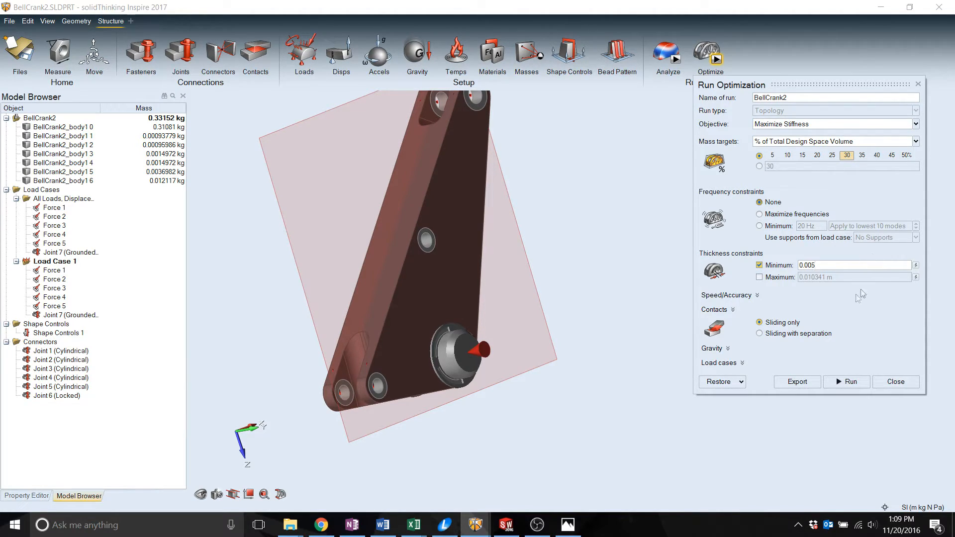
click(742, 364)
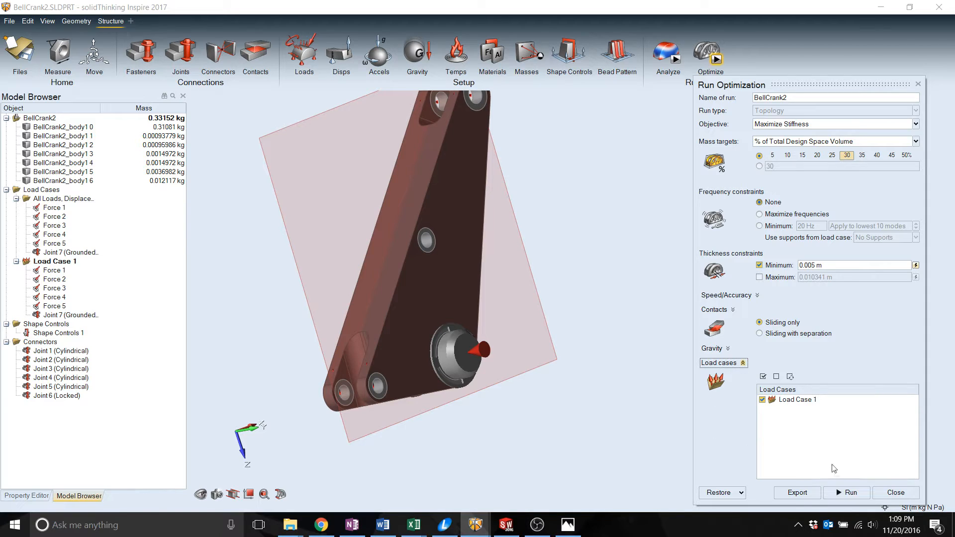
click(843, 492)
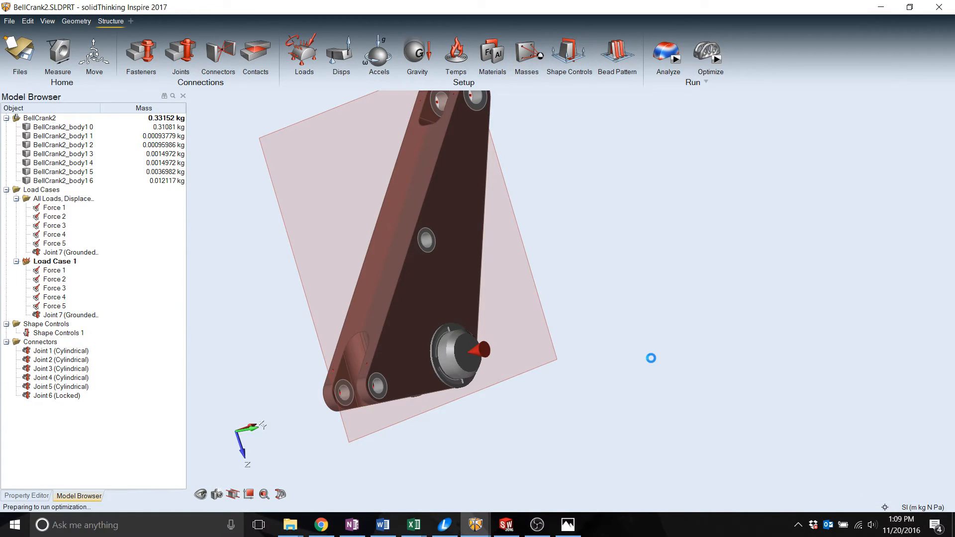
Step: Switch to the already optimized BellCrankV2 model and inspect its resulting shape from several angles
right_drag(473, 275, 588, 287)
mouse_move(475, 525)
click(405, 445)
right_drag(579, 345, 634, 300)
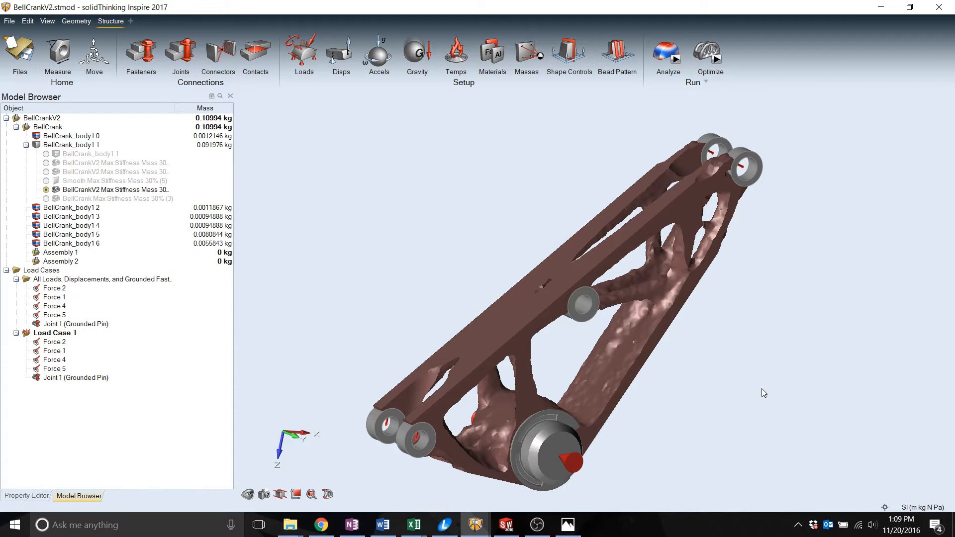
mouse_move(698, 313)
right_down()
mouse_move(669, 345)
mouse_move(596, 296)
mouse_move(622, 311)
mouse_move(640, 344)
mouse_move(746, 380)
right_up()
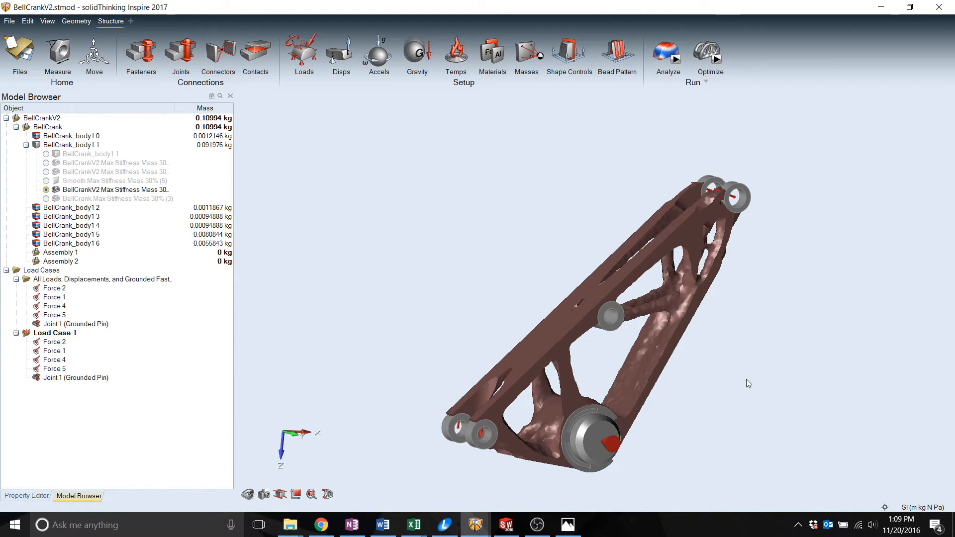
Step: Try slightly less material for the optimized crank with the topology control in the Shape Explorer, and close the explorer
mouse_move(706, 45)
click(729, 58)
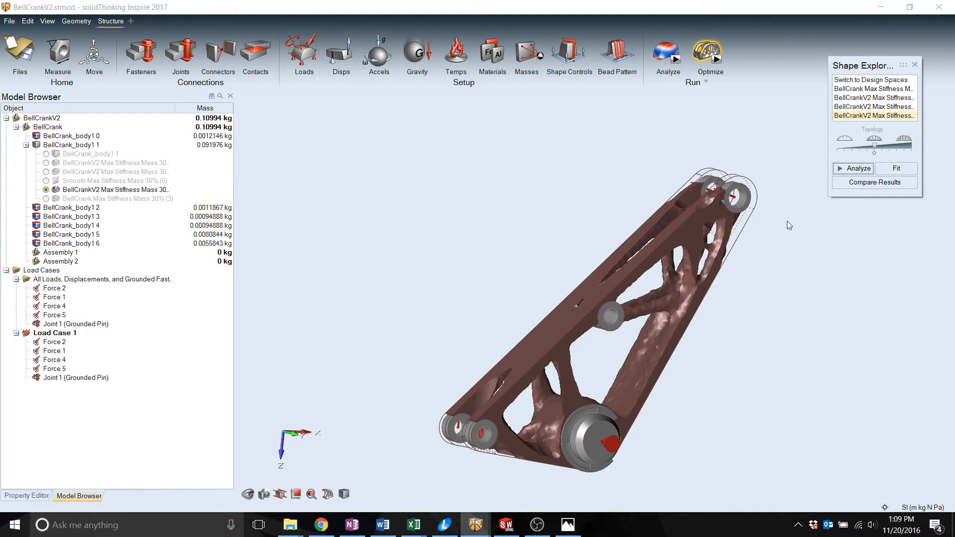
mouse_move(876, 146)
mouse_down()
mouse_move(900, 149)
mouse_move(852, 150)
mouse_move(873, 145)
mouse_up()
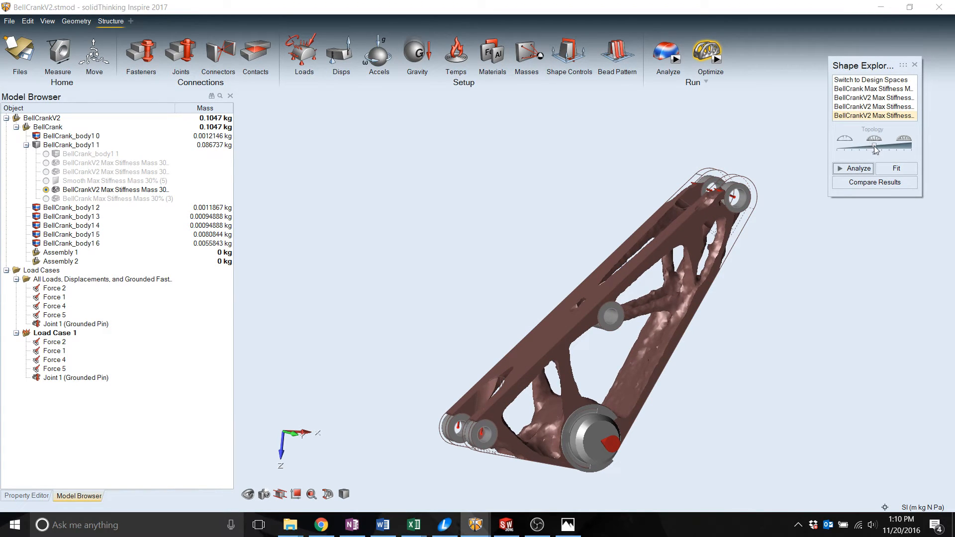
click(914, 64)
right_drag(650, 320, 693, 304)
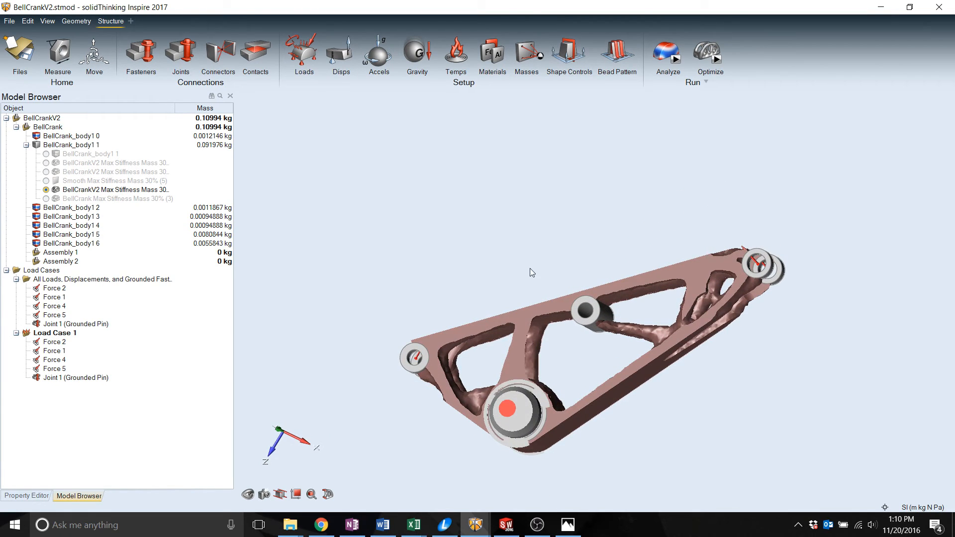